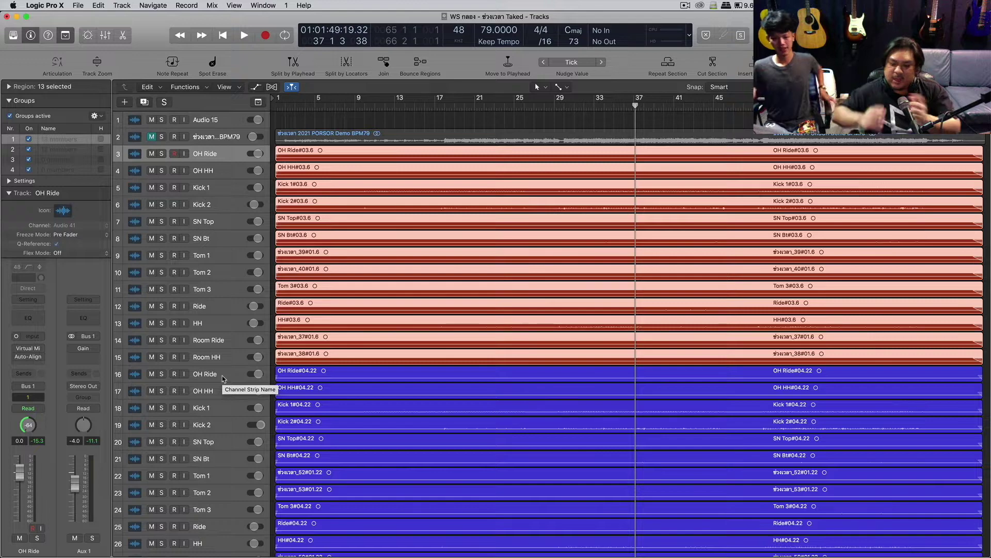
Review the red and blue drum takes on tracks 3 to 28 with their waveforms enlarged.
{"action": "left_click", "coordinate": [218, 355]}
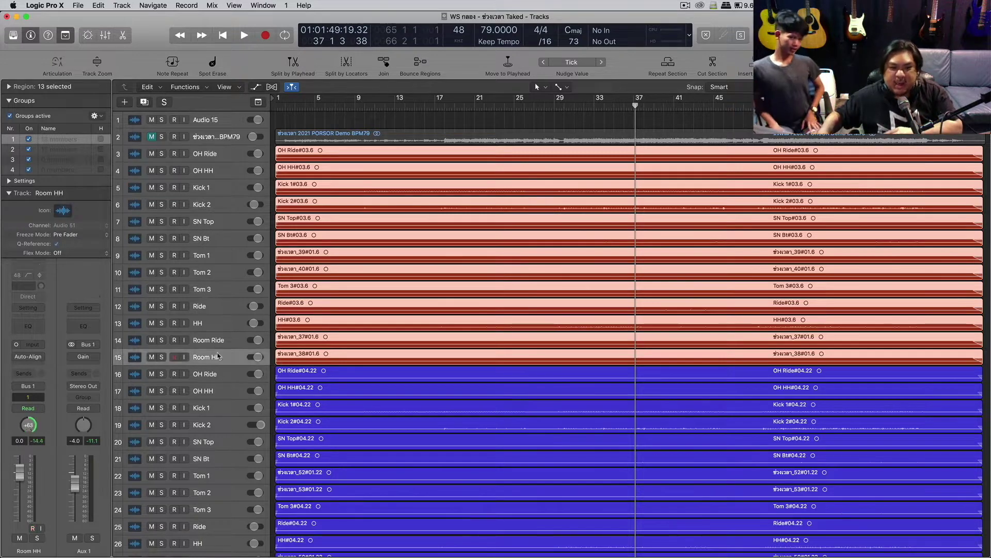
{"action": "left_click", "coordinate": [209, 324]}
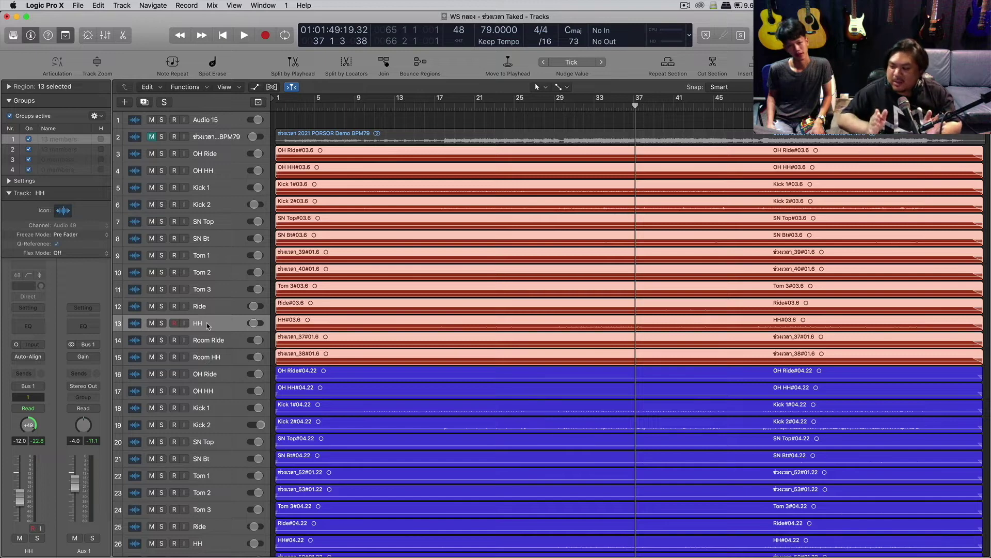
{"action": "left_click", "coordinate": [202, 392]}
{"action": "scroll", "coordinate": [201, 395], "scroll_direction": "down", "scroll_amount": 5}
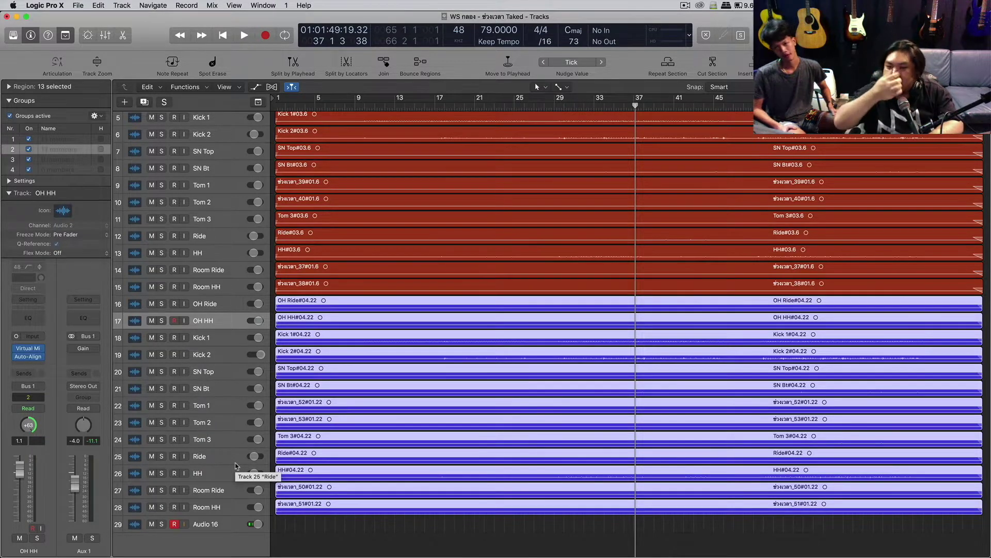
{"action": "scroll", "coordinate": [494, 340], "scroll_direction": "up", "scroll_amount": 5}
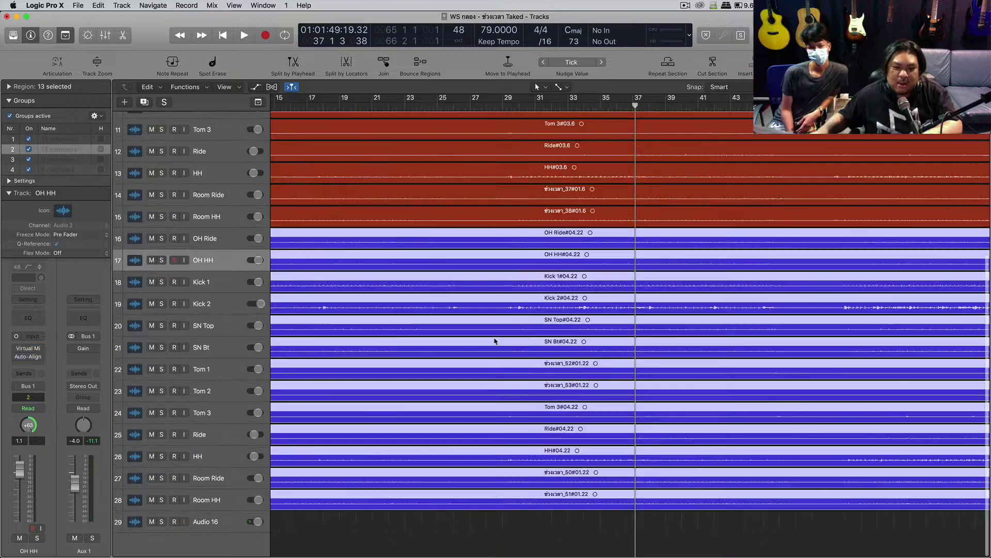
{"action": "scroll", "coordinate": [494, 341], "scroll_direction": "left", "scroll_amount": 2}
{"action": "key", "text": "z"}
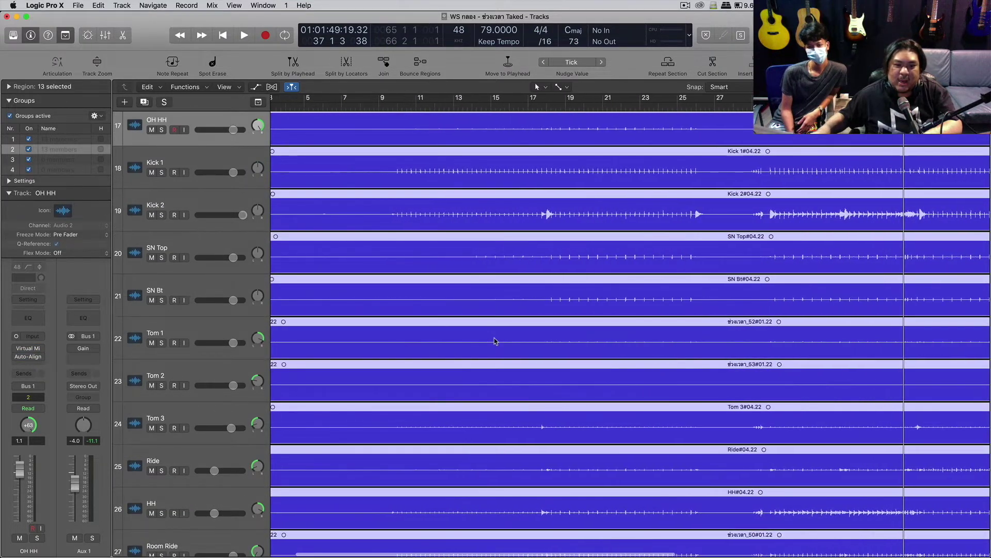
{"action": "scroll", "coordinate": [494, 340], "scroll_direction": "up", "scroll_amount": 5}
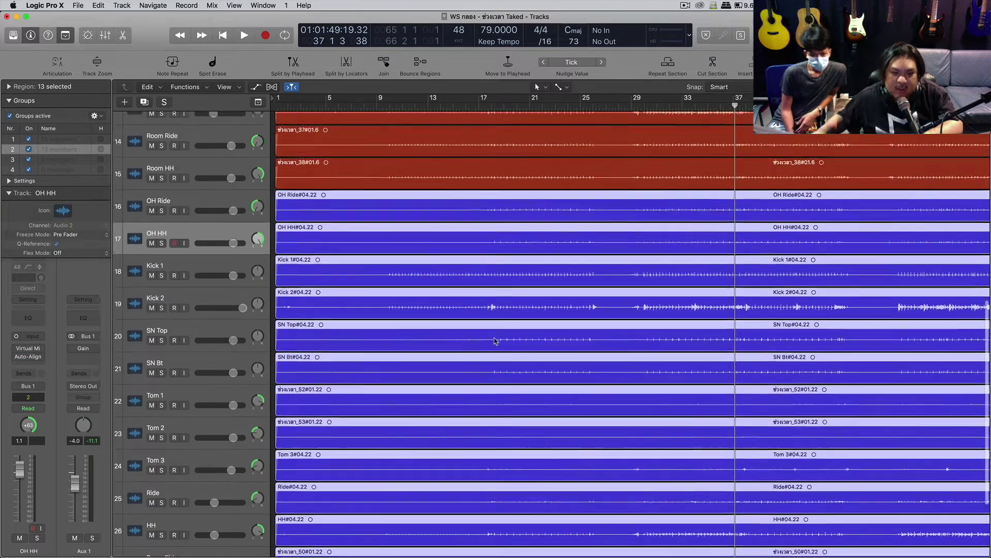
{"action": "scroll", "coordinate": [495, 341], "scroll_direction": "down", "scroll_amount": 1}
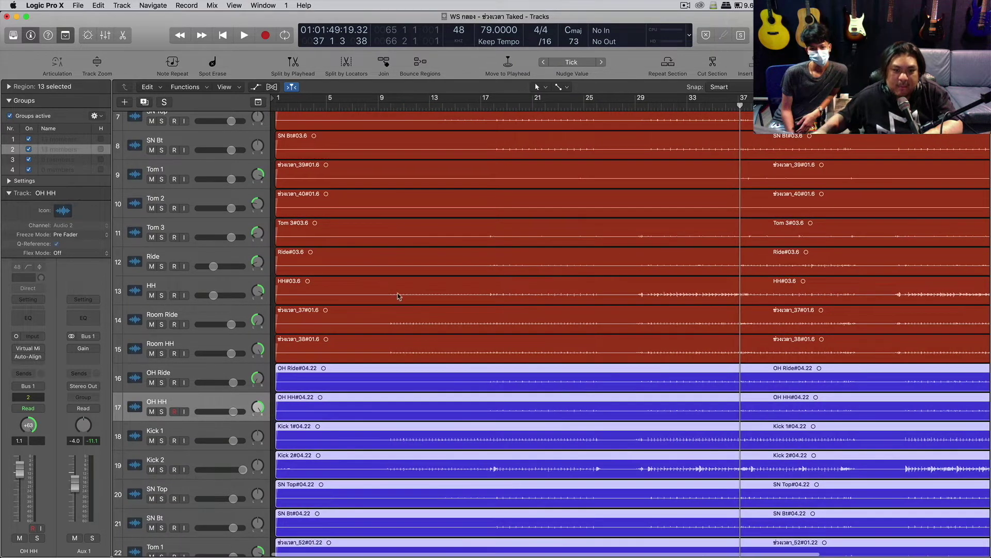
{"action": "scroll", "coordinate": [399, 293], "scroll_direction": "up", "scroll_amount": 5}
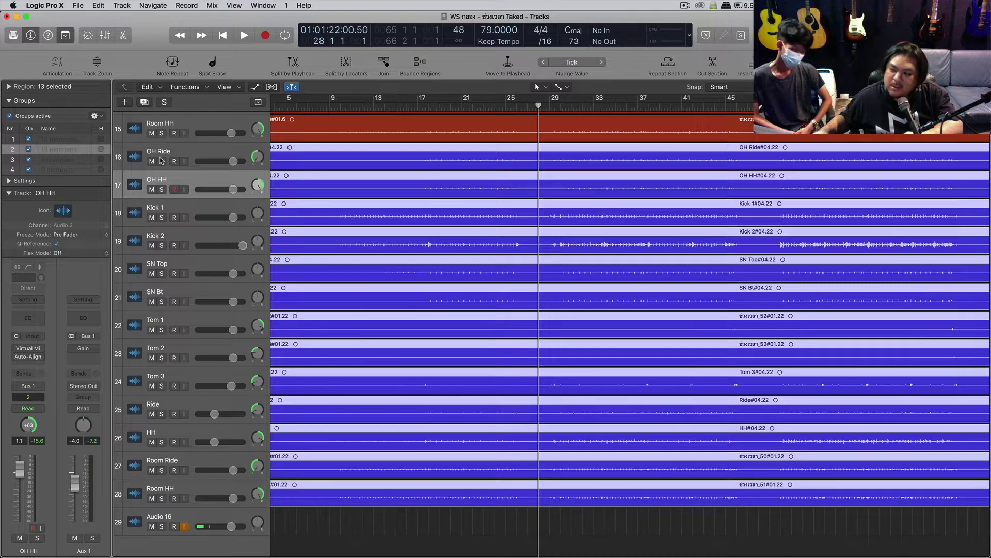
{"action": "scroll", "coordinate": [161, 160], "scroll_direction": "up", "scroll_amount": 14}
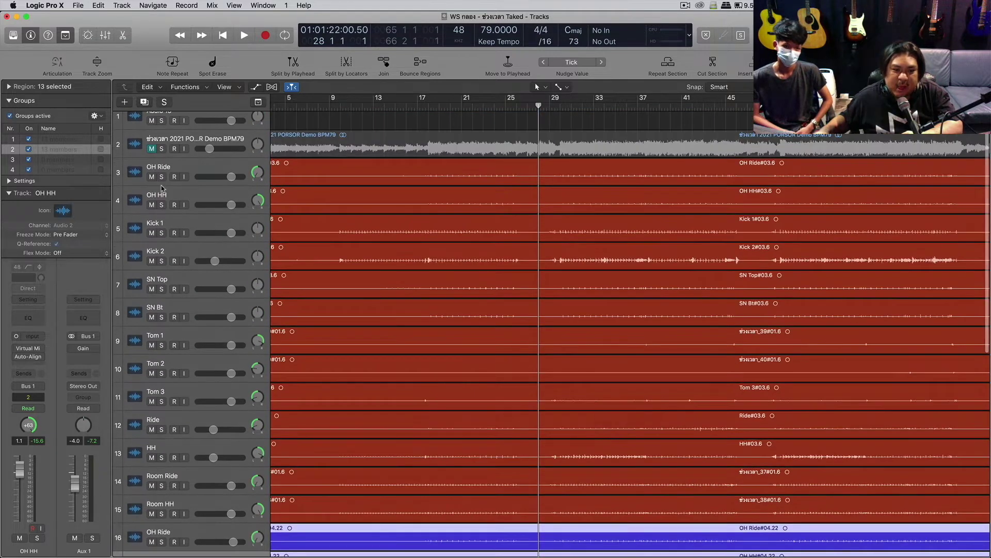
Audition the red drum take in solo from bar 28 and clear all solos.
{"action": "left_click", "coordinate": [161, 177]}
{"action": "key", "text": "space"}
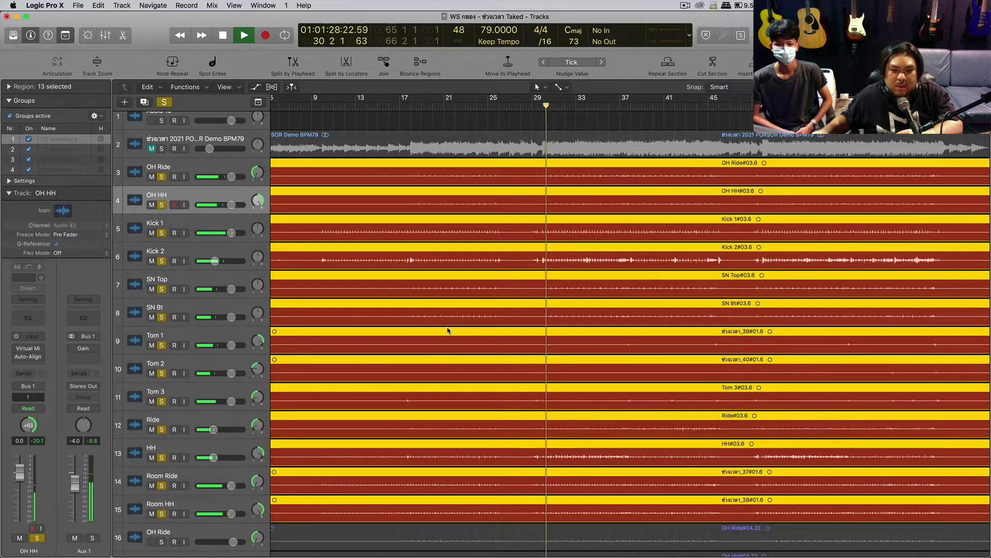
{"action": "scroll", "coordinate": [517, 325], "scroll_direction": "right", "scroll_amount": 2}
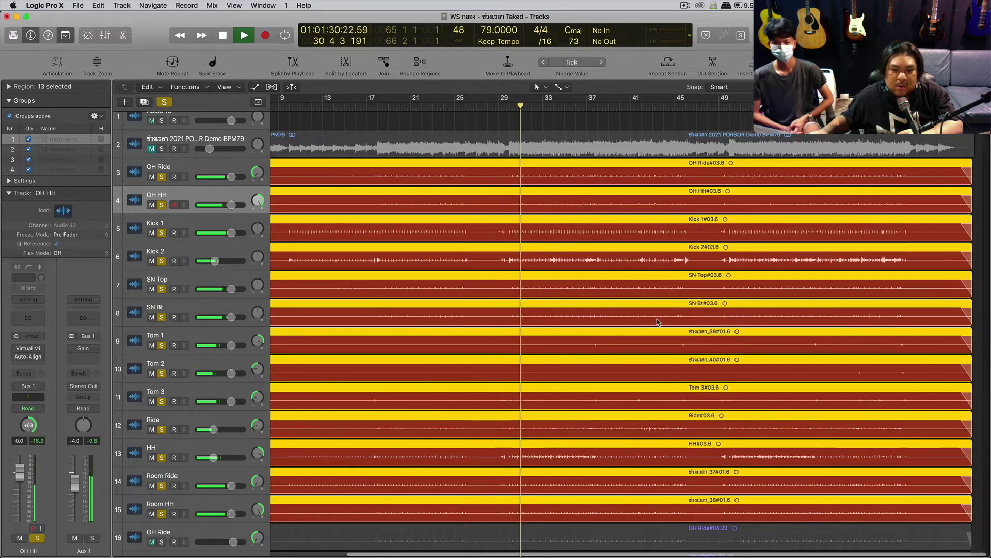
{"action": "scroll", "coordinate": [620, 322], "scroll_direction": "down", "scroll_amount": 3}
{"action": "scroll", "coordinate": [657, 321], "scroll_direction": "up", "scroll_amount": 2}
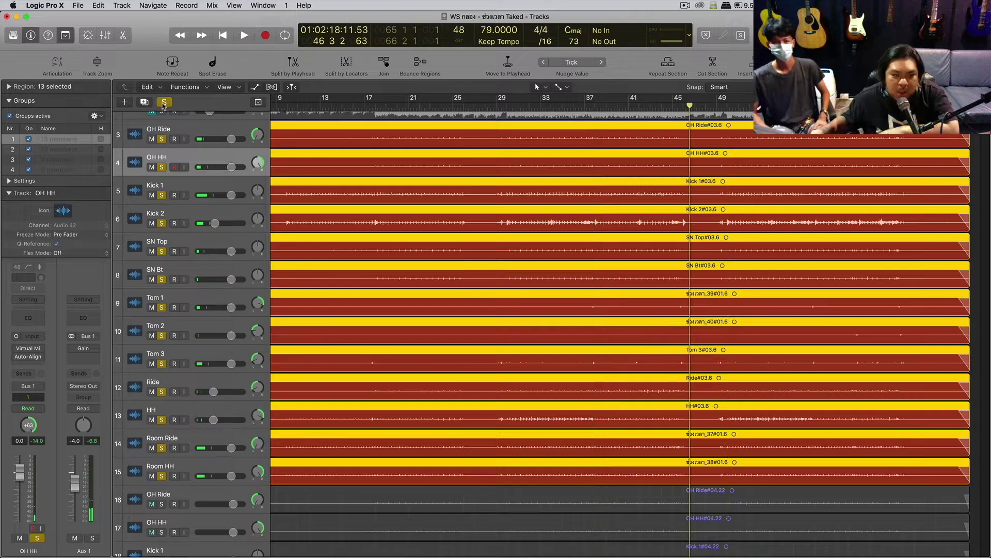
{"action": "left_click", "coordinate": [164, 102]}
Audition the blue drum take in solo and set its Kick 2 track's volume to -10.6 dB.
{"action": "scroll", "coordinate": [304, 442], "scroll_direction": "down", "scroll_amount": 5}
{"action": "scroll", "coordinate": [304, 442], "scroll_direction": "down", "scroll_amount": 5}
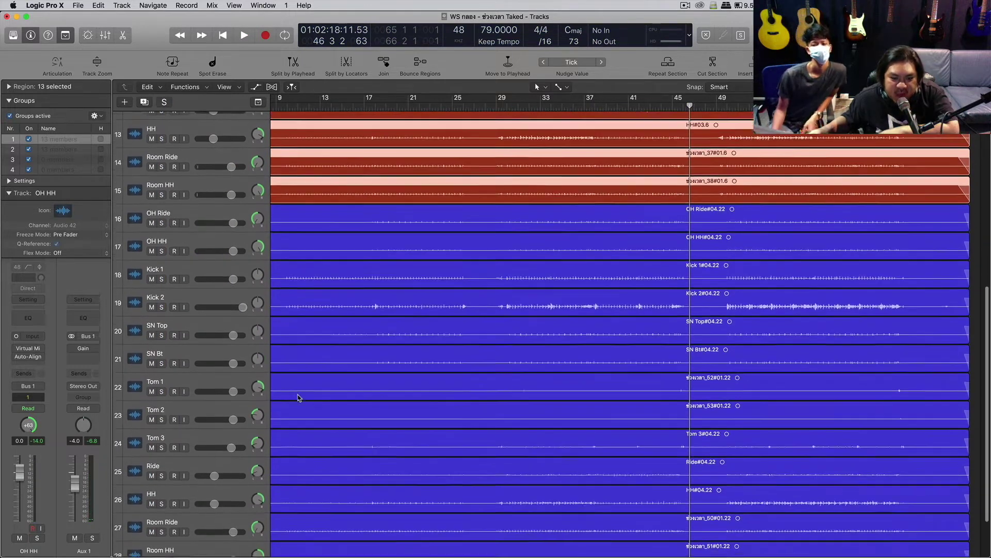
{"action": "left_click", "coordinate": [161, 158]}
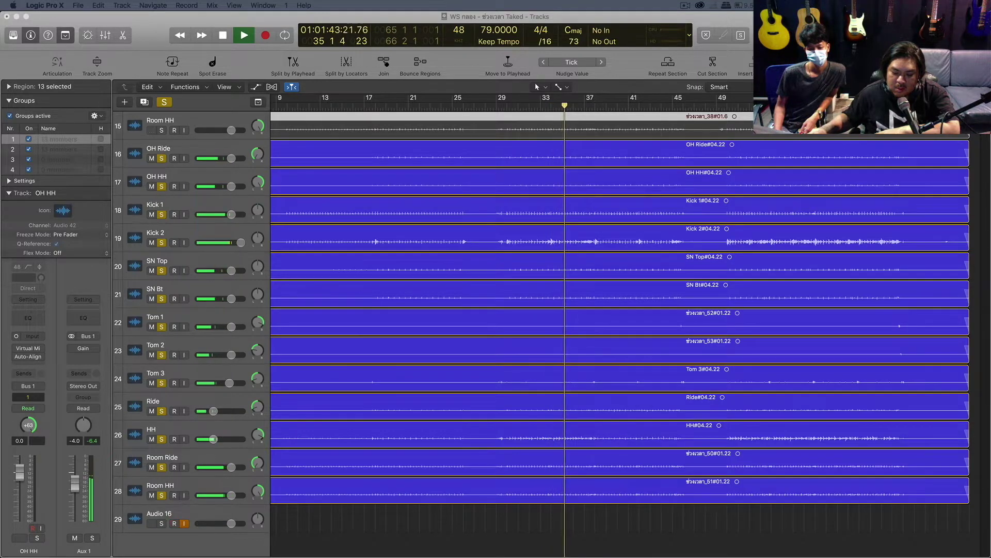
{"action": "left_click", "coordinate": [201, 232]}
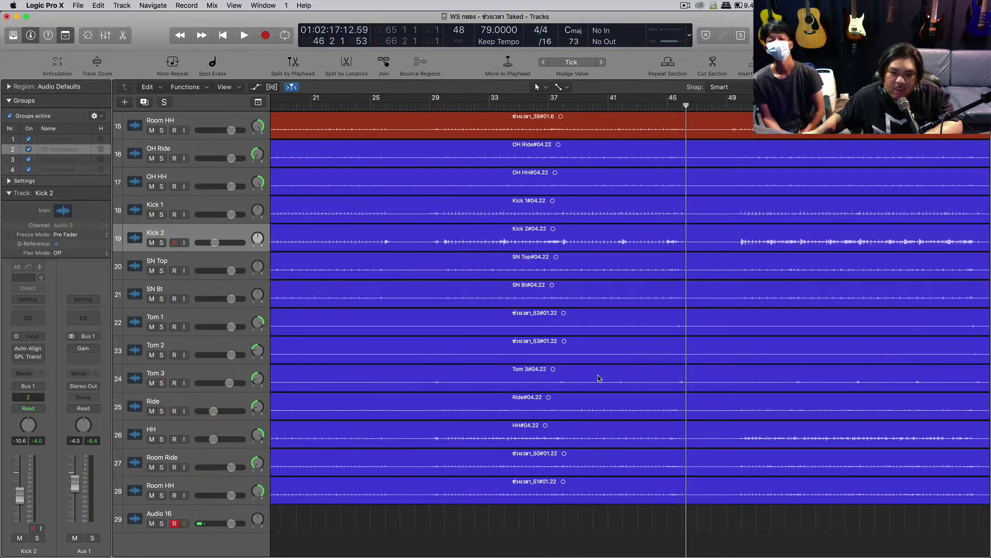
Place the playhead at bar 38.
{"action": "scroll", "coordinate": [481, 510], "scroll_direction": "left", "scroll_amount": 2}
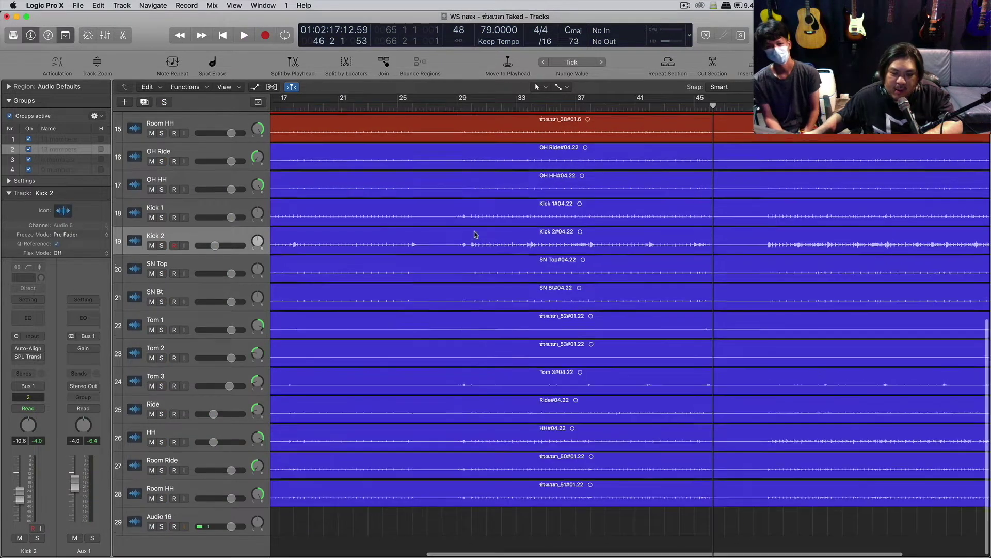
{"action": "scroll", "coordinate": [474, 232], "scroll_direction": "up", "scroll_amount": 3}
{"action": "scroll", "coordinate": [476, 234], "scroll_direction": "down", "scroll_amount": 1}
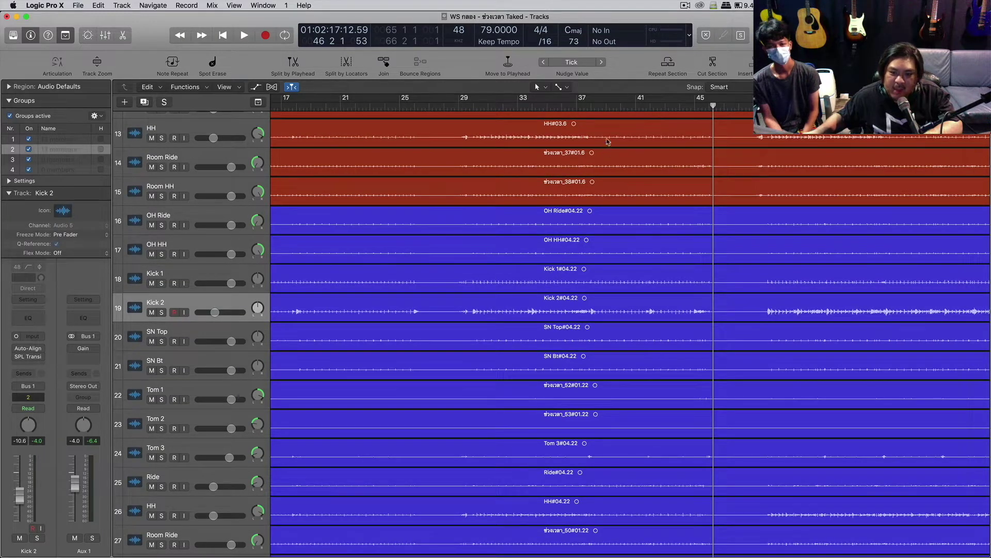
{"action": "mouse_move", "coordinate": [598, 114]}
{"action": "left_mouse_down"}
{"action": "mouse_move", "coordinate": [607, 109]}
{"action": "mouse_move", "coordinate": [591, 107]}
{"action": "left_mouse_up"}
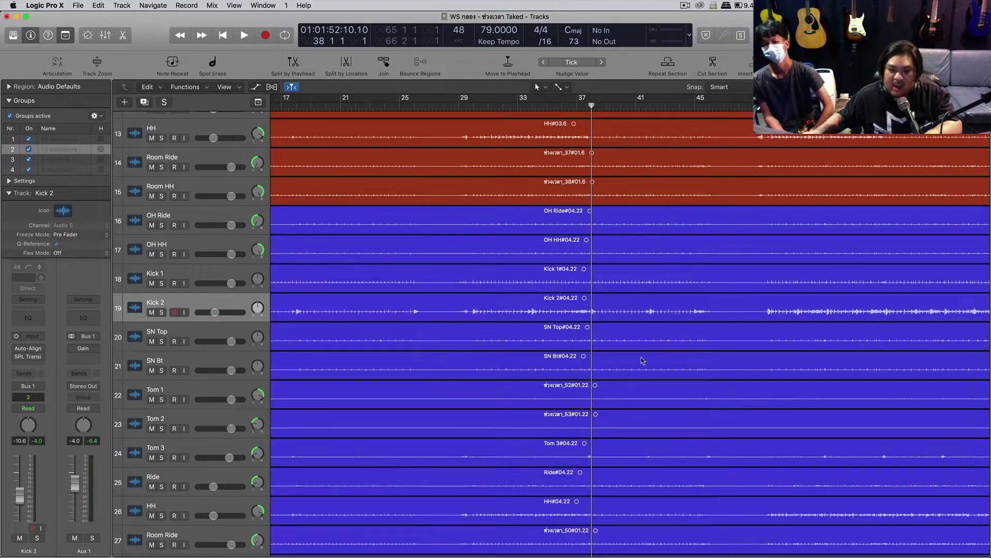
Split the blue take's regions with the Scissors Tool at bar 38 and delete the section from there to about bar 49.
{"action": "scroll", "coordinate": [643, 360], "scroll_direction": "down", "scroll_amount": 3}
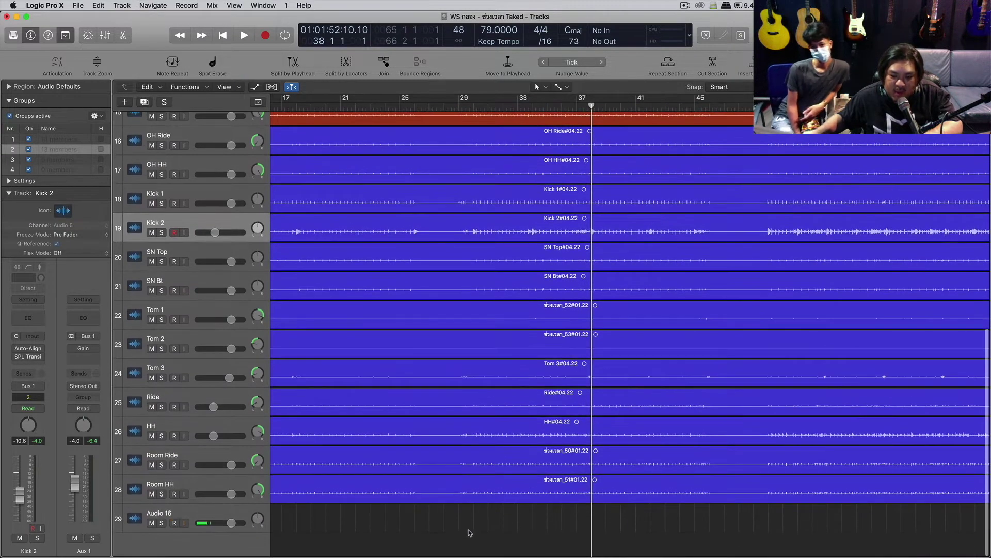
{"action": "scroll", "coordinate": [484, 520], "scroll_direction": "up", "scroll_amount": 4}
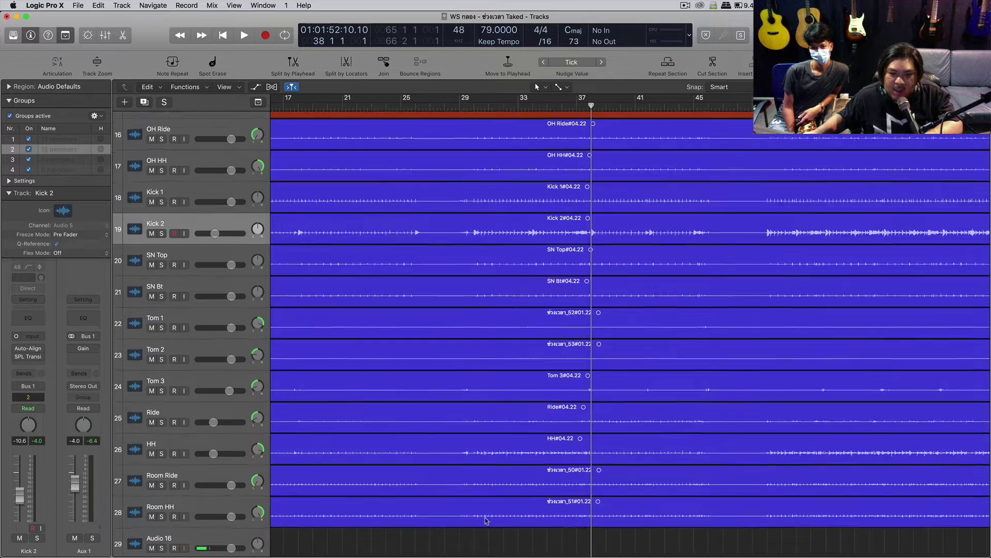
{"action": "scroll", "coordinate": [431, 547], "scroll_direction": "down", "scroll_amount": 1}
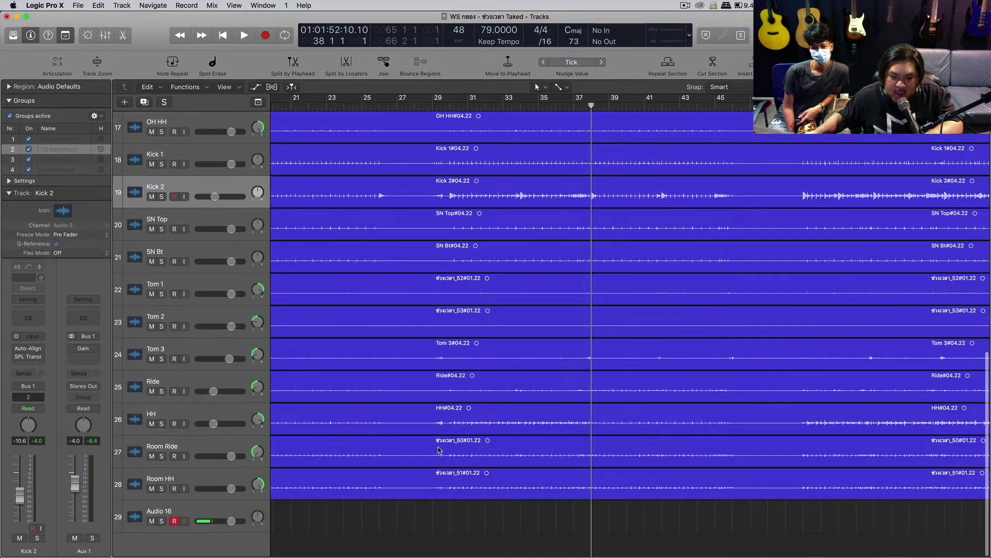
{"action": "left_click", "coordinate": [437, 450]}
{"action": "key", "text": "t"}
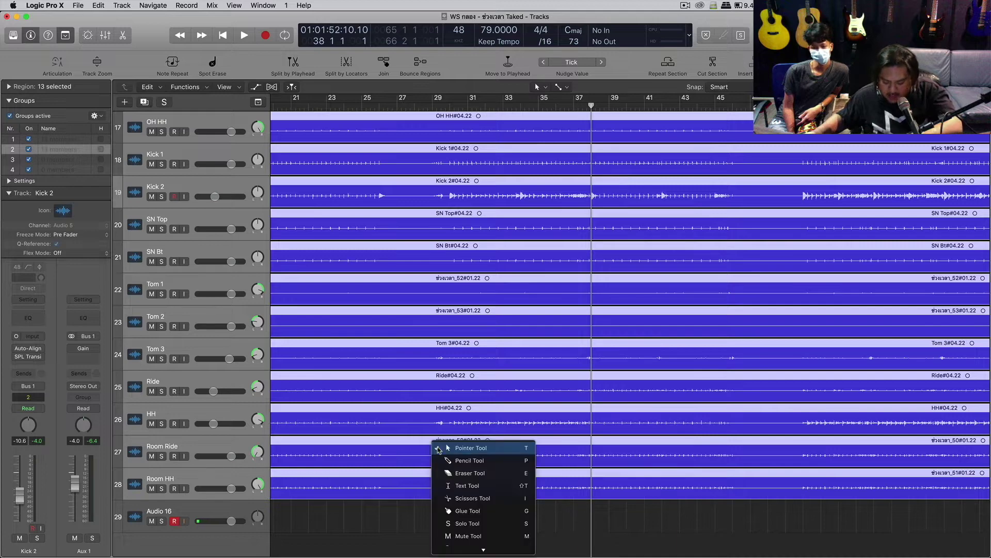
{"action": "key", "text": "i"}
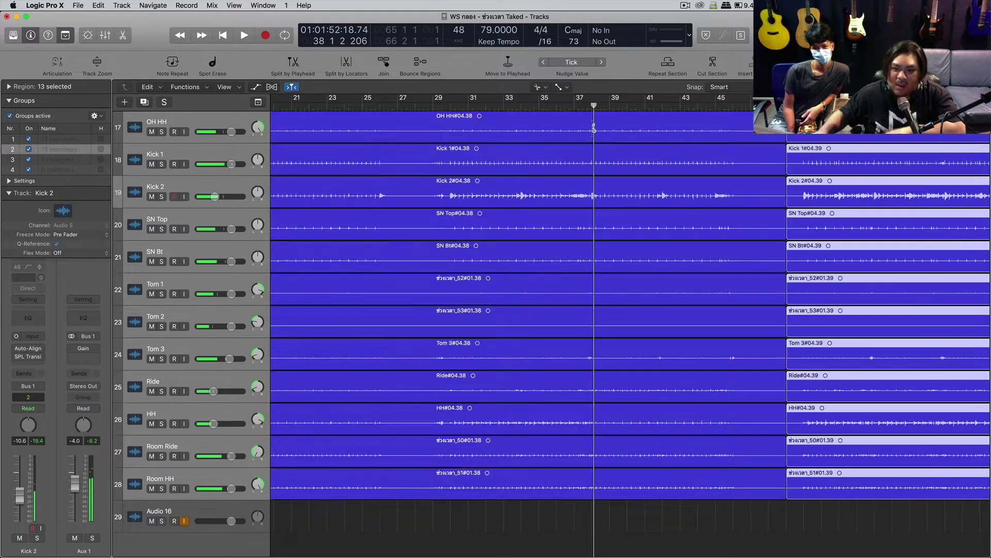
{"action": "left_click", "coordinate": [593, 128]}
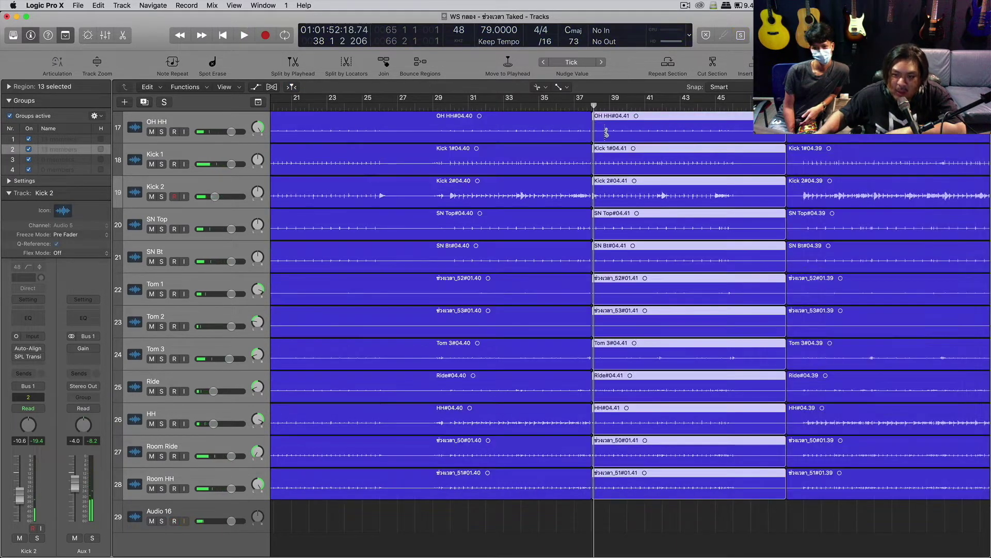
{"action": "key", "text": "Delete"}
Split all red take regions at bars 38 and 47 and return to the Pointer Tool.
{"action": "scroll", "coordinate": [603, 258], "scroll_direction": "up", "scroll_amount": 10}
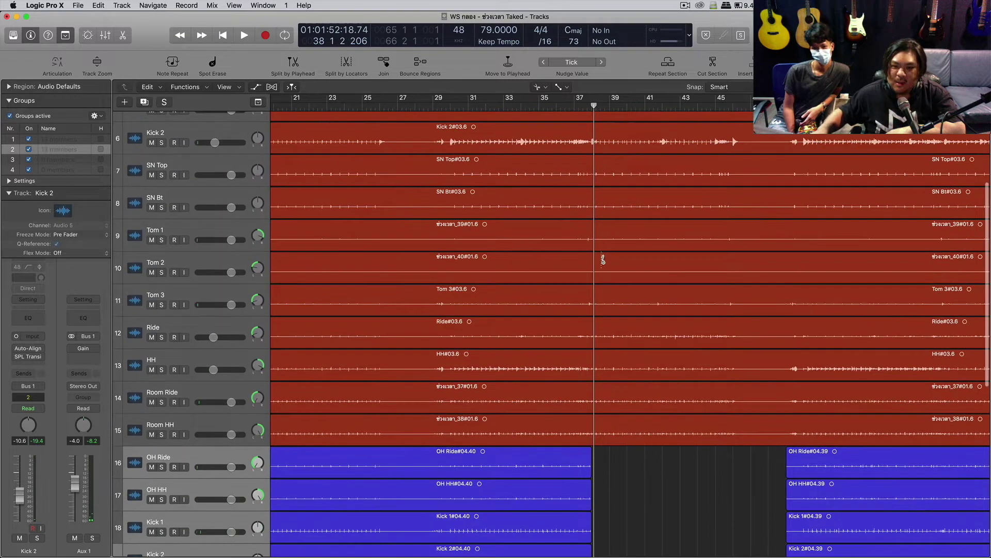
{"action": "left_click", "coordinate": [594, 288]}
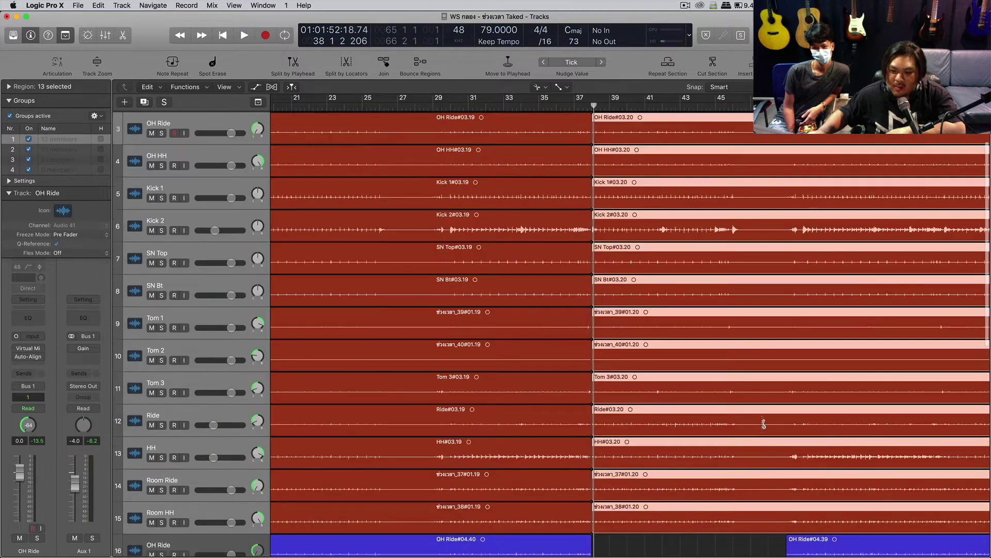
{"action": "scroll", "coordinate": [755, 399], "scroll_direction": "down", "scroll_amount": 1}
{"action": "left_click", "coordinate": [752, 395]}
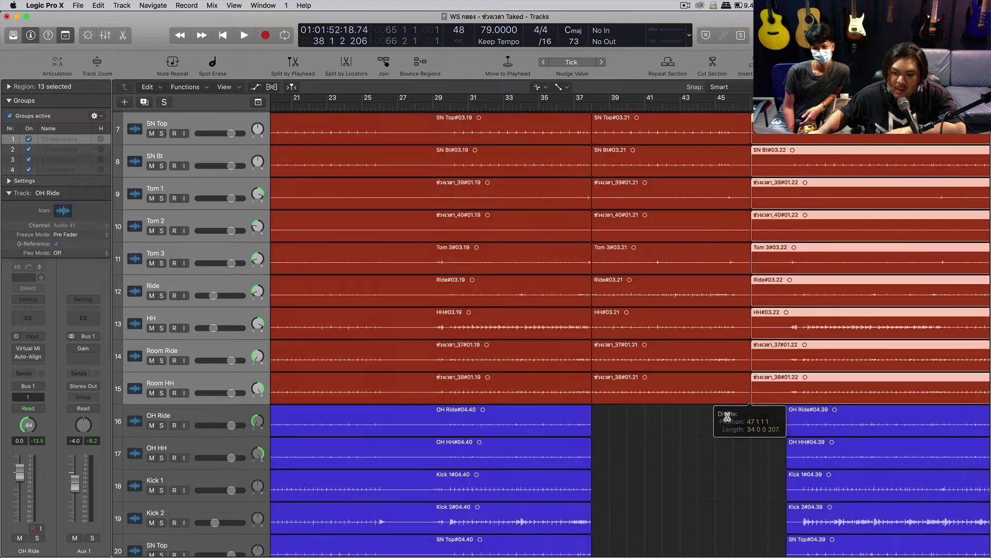
{"action": "scroll", "coordinate": [729, 415], "scroll_direction": "down", "scroll_amount": 2}
{"action": "key", "text": "t"}
{"action": "key", "text": "t"}
Move the red take's regions between bars 38 and 47 down into the gap on the matching blue tracks 16 to 28.
{"action": "scroll", "coordinate": [692, 372], "scroll_direction": "down", "scroll_amount": 5}
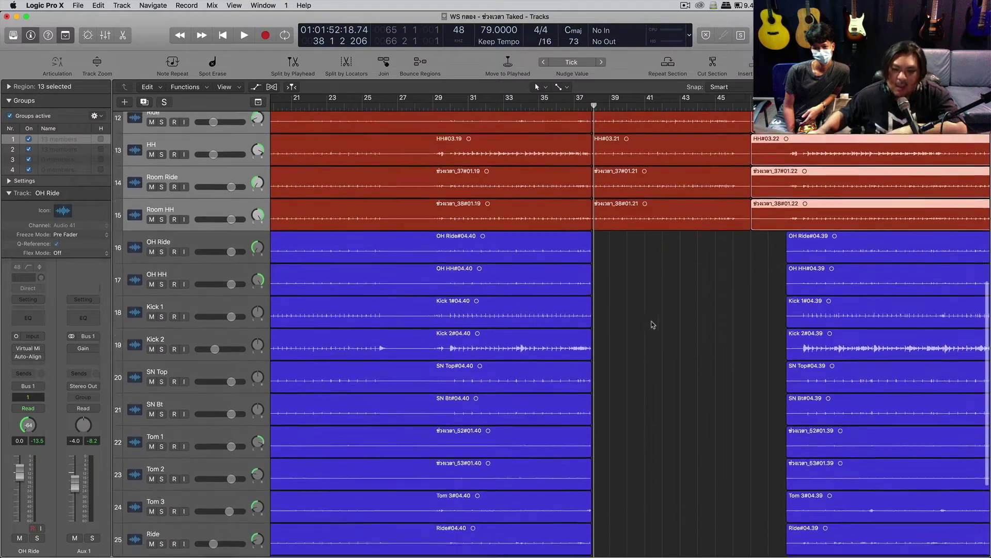
{"action": "left_click", "coordinate": [629, 169]}
{"action": "scroll", "coordinate": [630, 169], "scroll_direction": "up", "scroll_amount": 10}
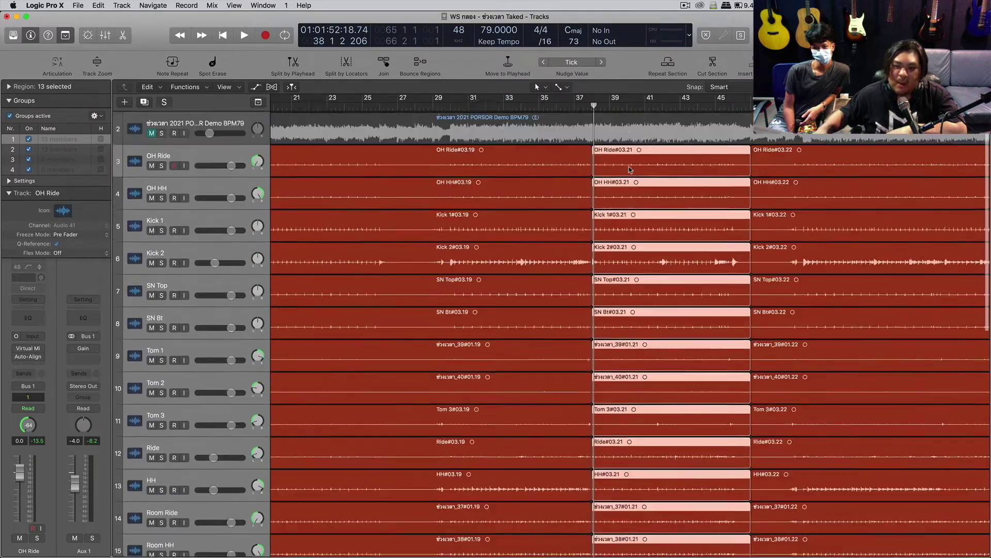
{"action": "scroll", "coordinate": [630, 169], "scroll_direction": "down", "scroll_amount": 10}
{"action": "scroll", "coordinate": [629, 169], "scroll_direction": "down", "scroll_amount": 3}
{"action": "scroll", "coordinate": [630, 169], "scroll_direction": "up", "scroll_amount": 1}
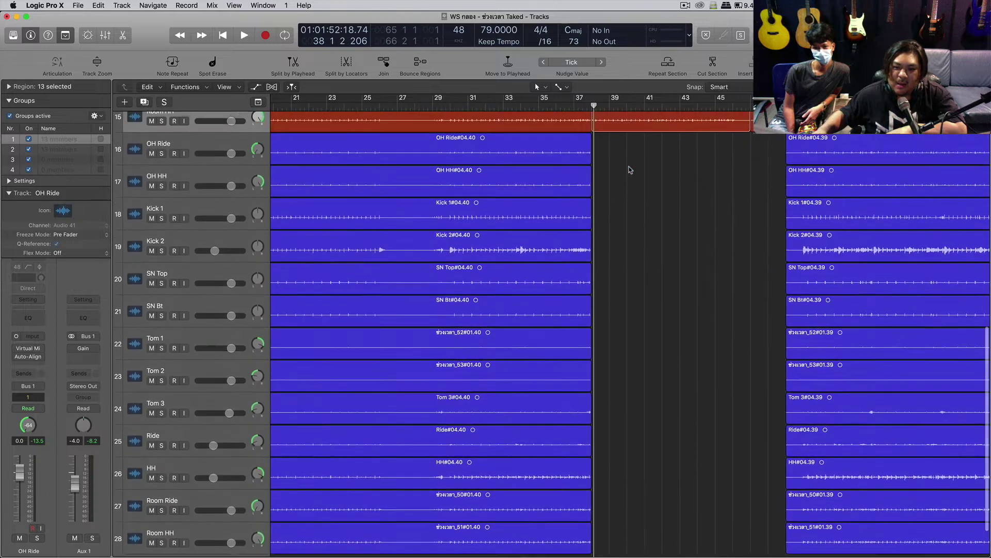
{"action": "scroll", "coordinate": [626, 140], "scroll_direction": "down", "scroll_amount": 1}
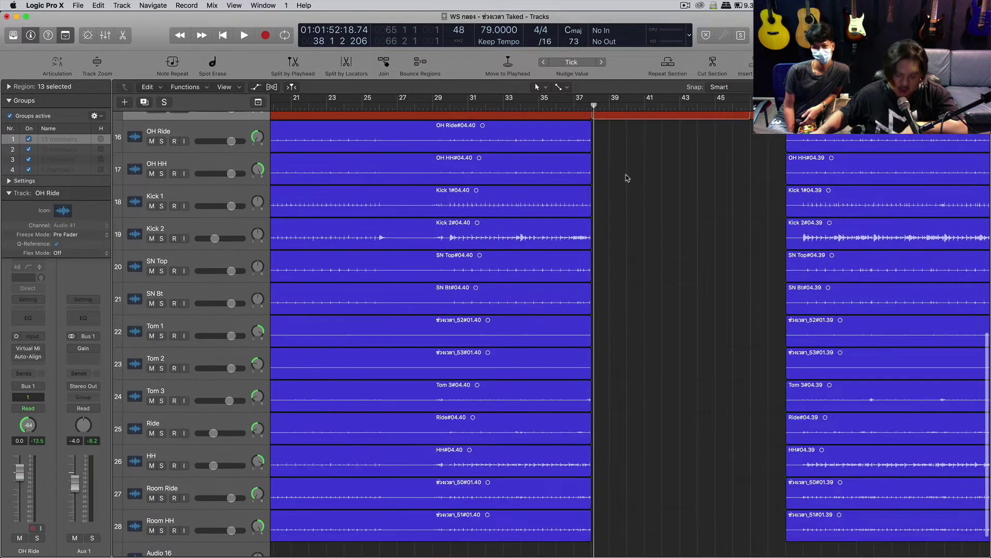
{"action": "key", "text": "super+Up"}
{"action": "key", "text": "super+Up"}
{"action": "left_click_drag", "start_coordinate": [622, 165], "coordinate": [626, 513]}
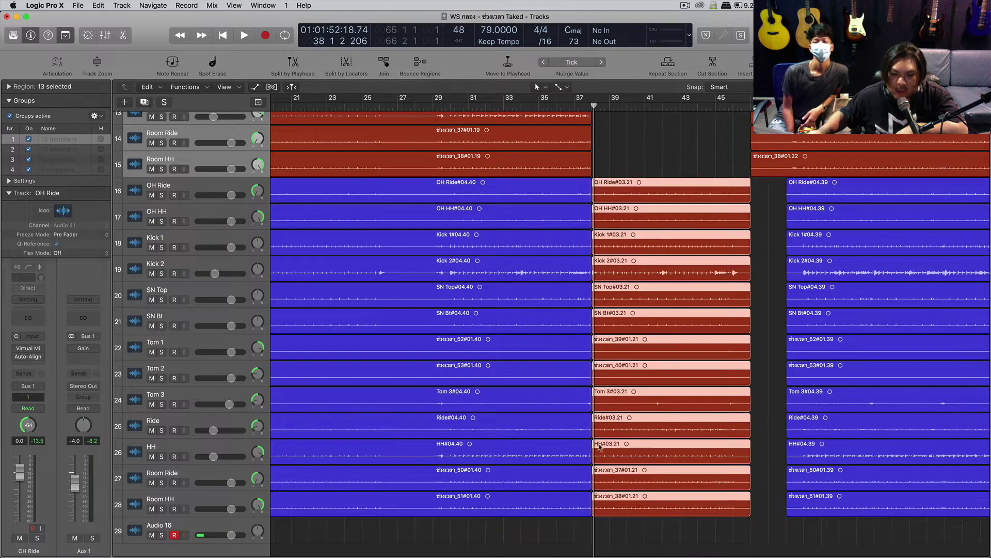
Mute the red take's drum tracks and play back the transition into the moved section at bar 38.
{"action": "key", "text": "m"}
{"action": "key", "text": "comma"}
{"action": "key", "text": "space"}
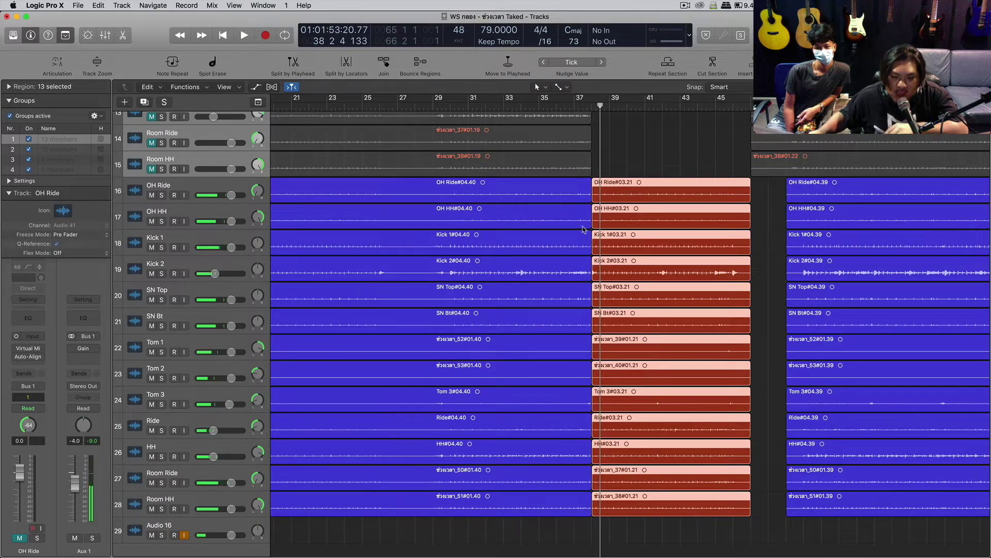
Examine the Kick 2 waveform around the blue-to-red edit at bar 38 with the Zoom Tool.
{"action": "key", "text": "t"}
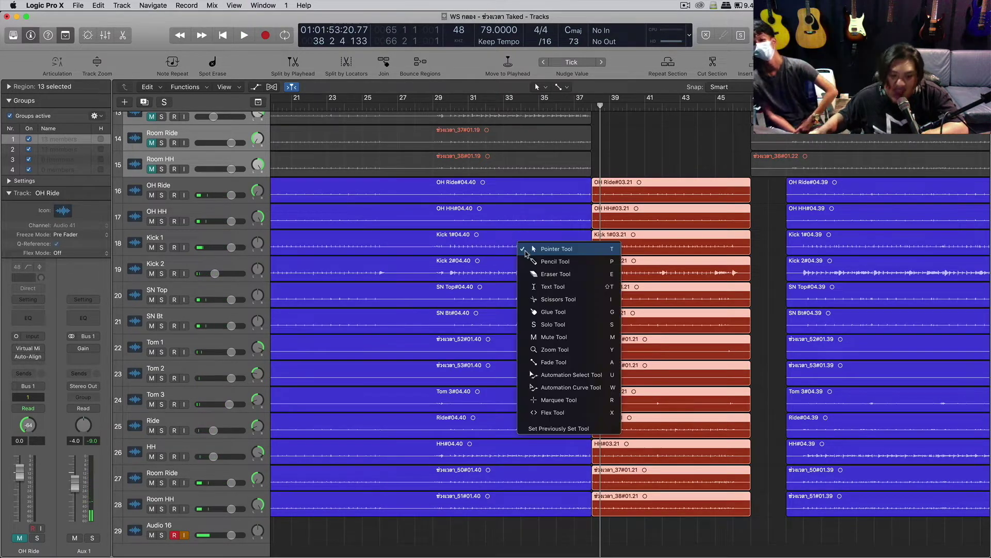
{"action": "key", "text": "z"}
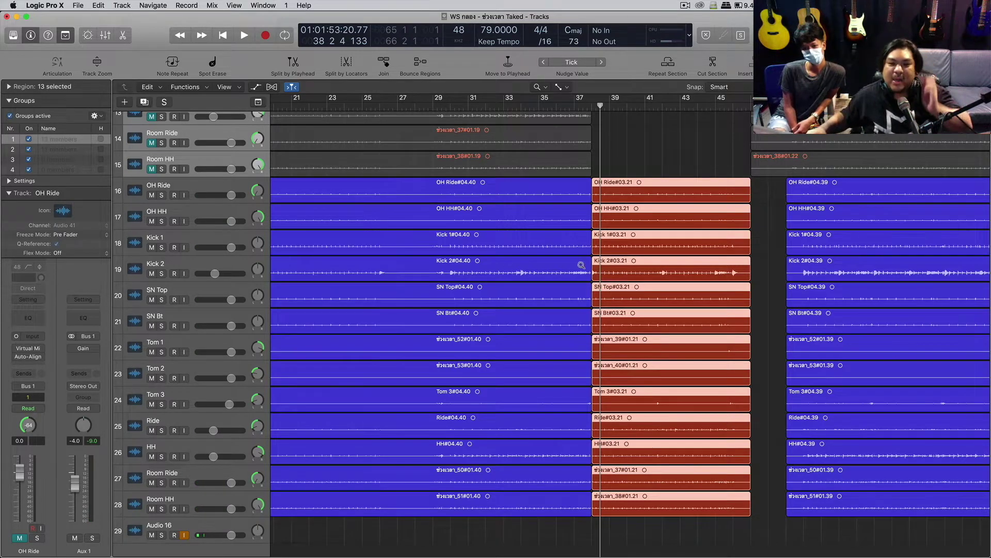
{"action": "left_click", "coordinate": [604, 283]}
{"action": "scroll", "coordinate": [564, 293], "scroll_direction": "up", "scroll_amount": 3}
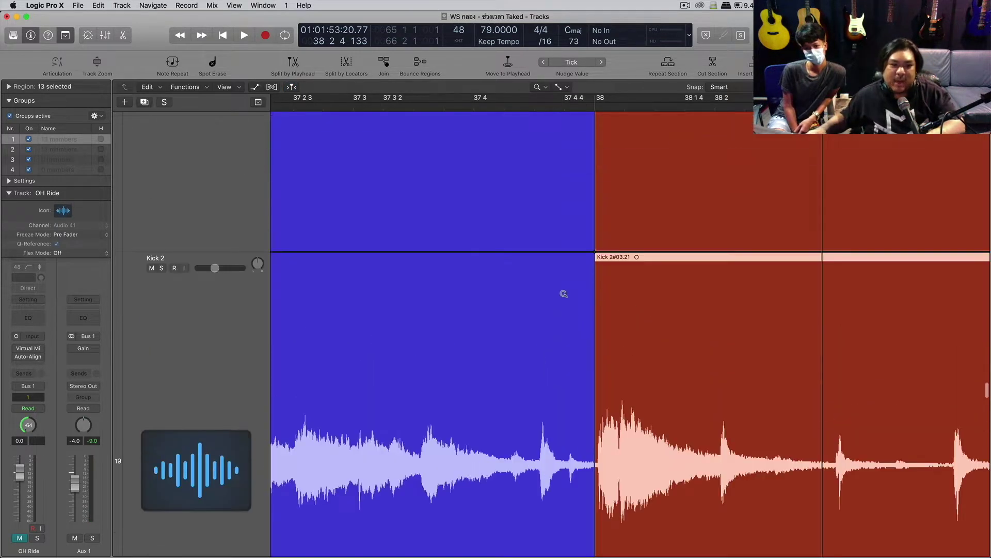
{"action": "scroll", "coordinate": [564, 294], "scroll_direction": "down", "scroll_amount": 5}
{"action": "left_click", "coordinate": [564, 288]}
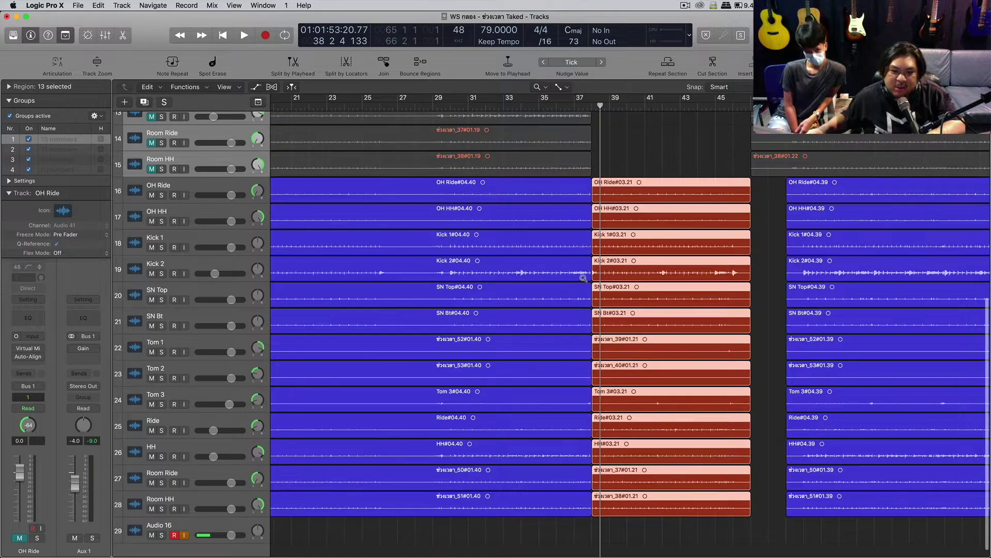
{"action": "key", "text": "super+Right"}
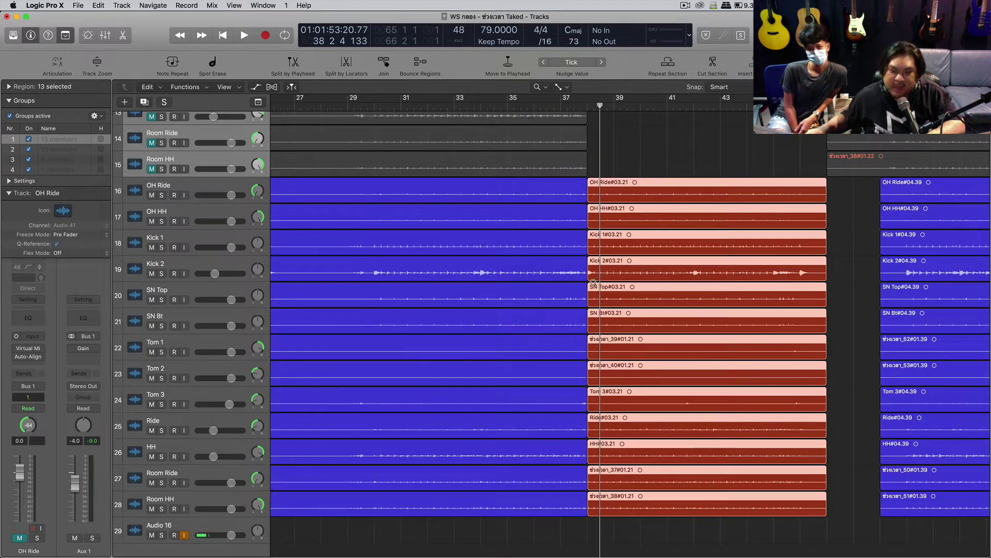
{"action": "key", "text": "super+Right"}
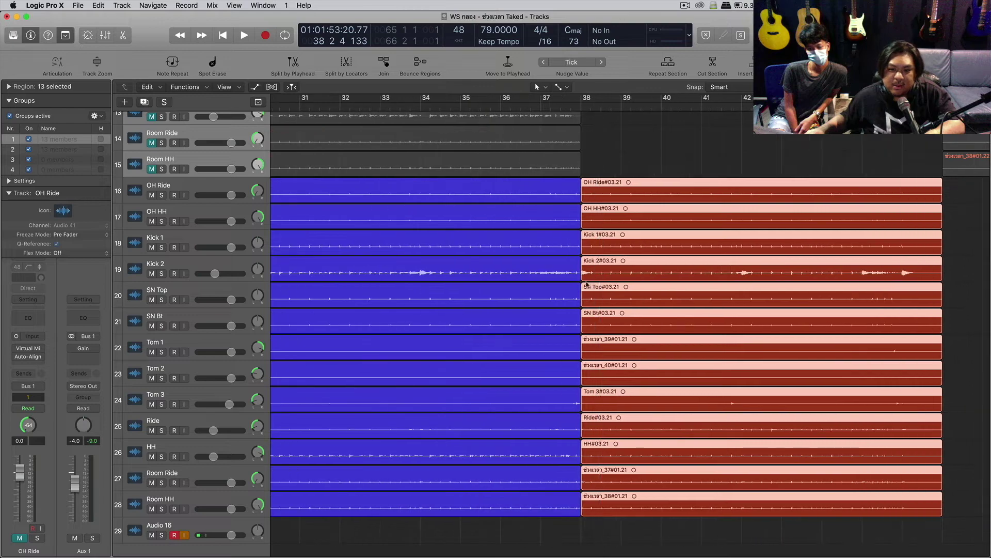
Compare the waveforms on both sides of the bar 38 edit across the blue take's drum tracks.
{"action": "key", "text": "t"}
{"action": "key", "text": "z"}
{"action": "left_click_drag", "start_coordinate": [549, 250], "coordinate": [613, 303]}
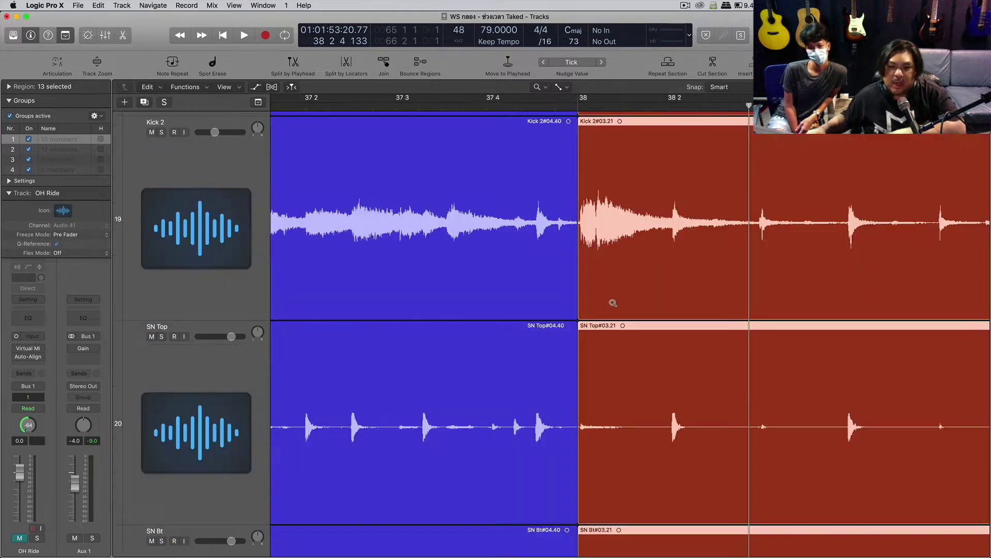
{"action": "scroll", "coordinate": [600, 340], "scroll_direction": "down", "scroll_amount": 15}
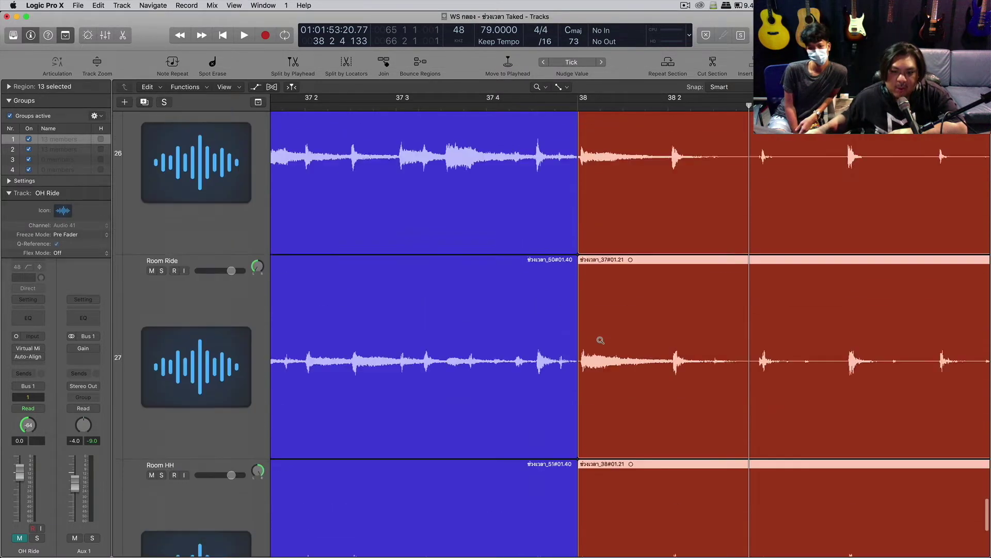
{"action": "scroll", "coordinate": [600, 340], "scroll_direction": "up", "scroll_amount": 15}
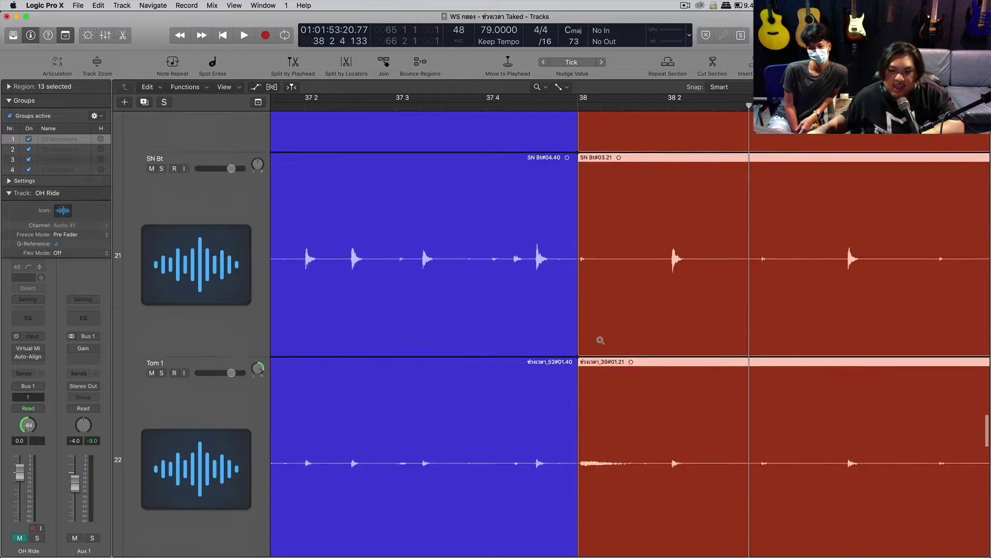
{"action": "scroll", "coordinate": [550, 279], "scroll_direction": "up", "scroll_amount": 3}
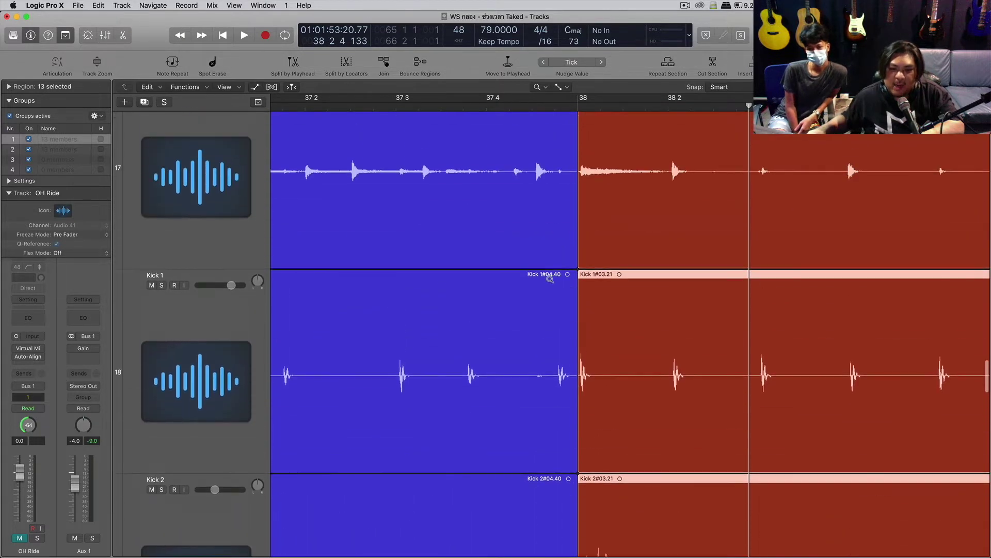
Move the grouped edit point slightly past bar 38, just ahead of the red take's first Kick 1 hit.
{"action": "left_click_drag", "start_coordinate": [625, 403], "coordinate": [647, 414]}
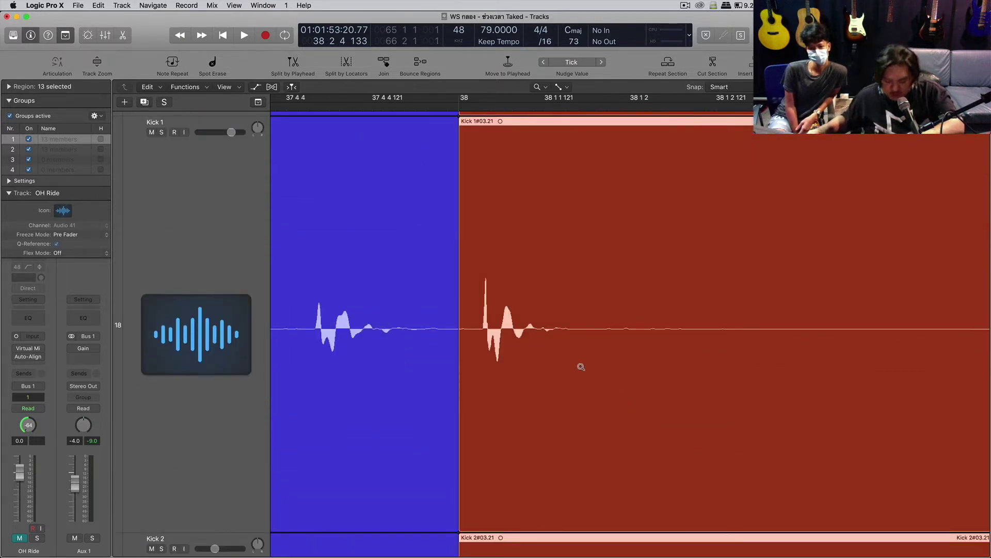
{"action": "scroll", "coordinate": [445, 382], "scroll_direction": "up", "scroll_amount": 3}
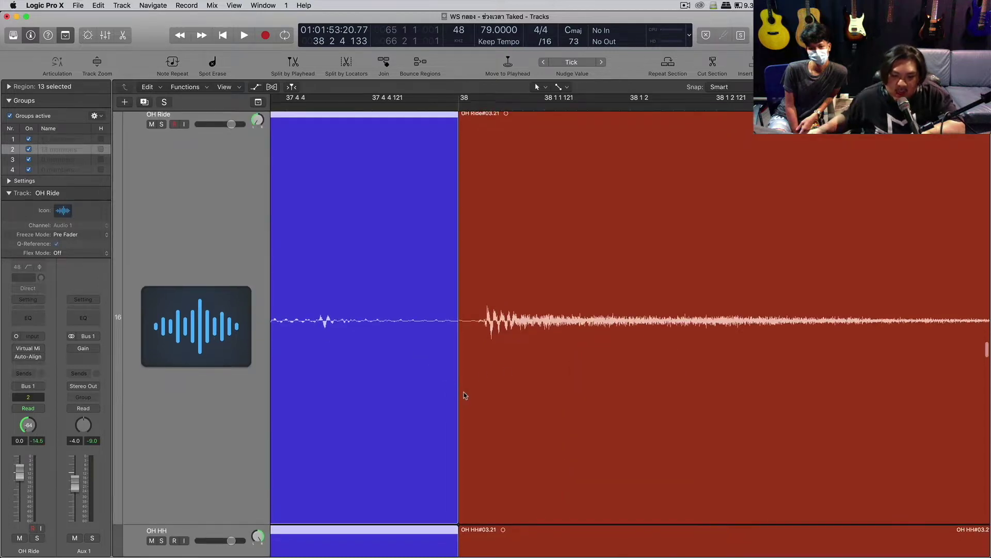
{"action": "scroll", "coordinate": [464, 396], "scroll_direction": "down", "scroll_amount": 3}
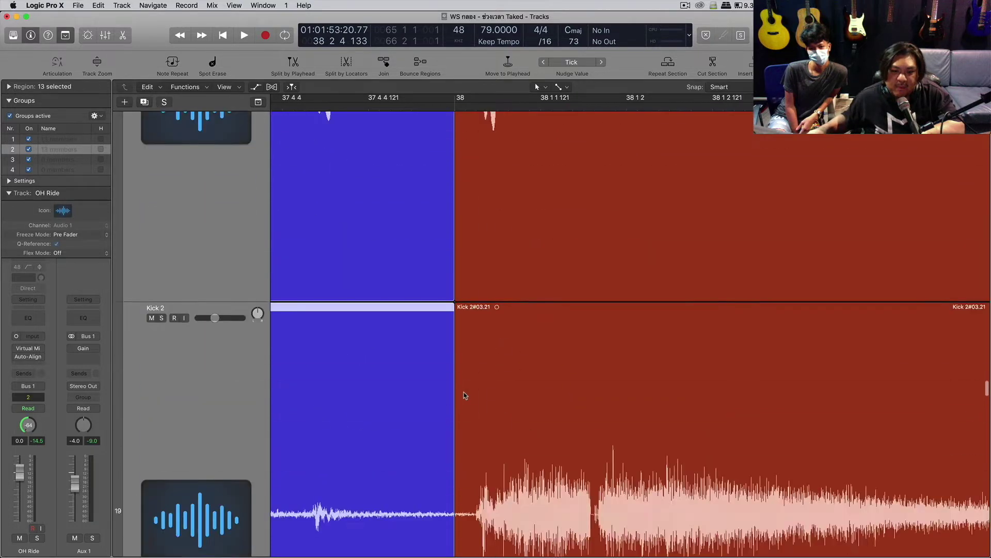
{"action": "scroll", "coordinate": [464, 395], "scroll_direction": "down", "scroll_amount": 2}
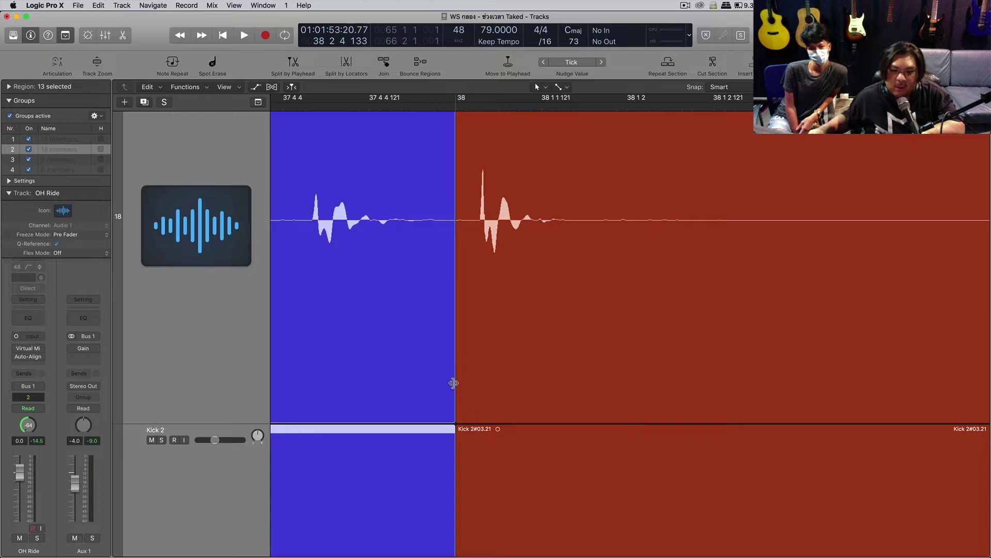
{"action": "left_click_drag", "start_coordinate": [459, 382], "coordinate": [474, 415]}
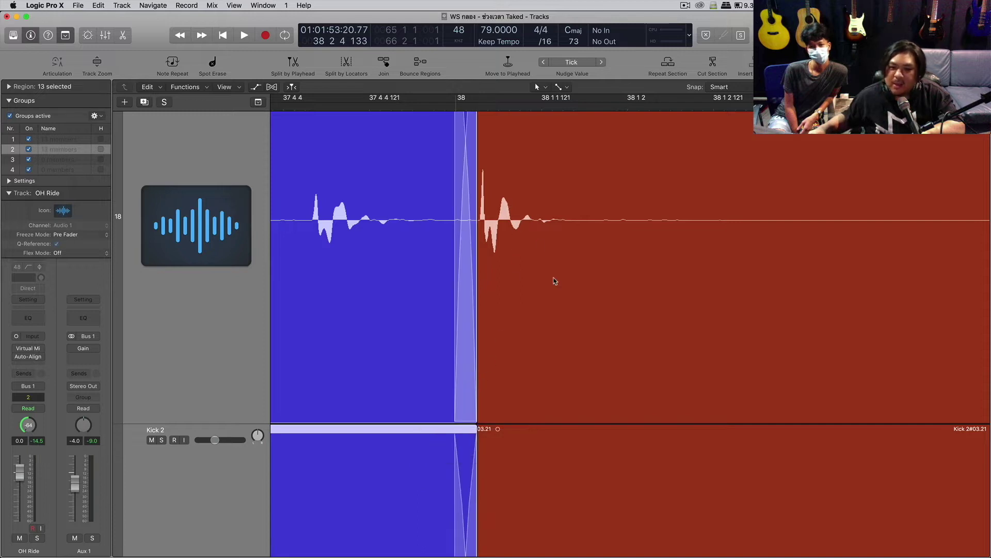
{"action": "left_click", "coordinate": [483, 374]}
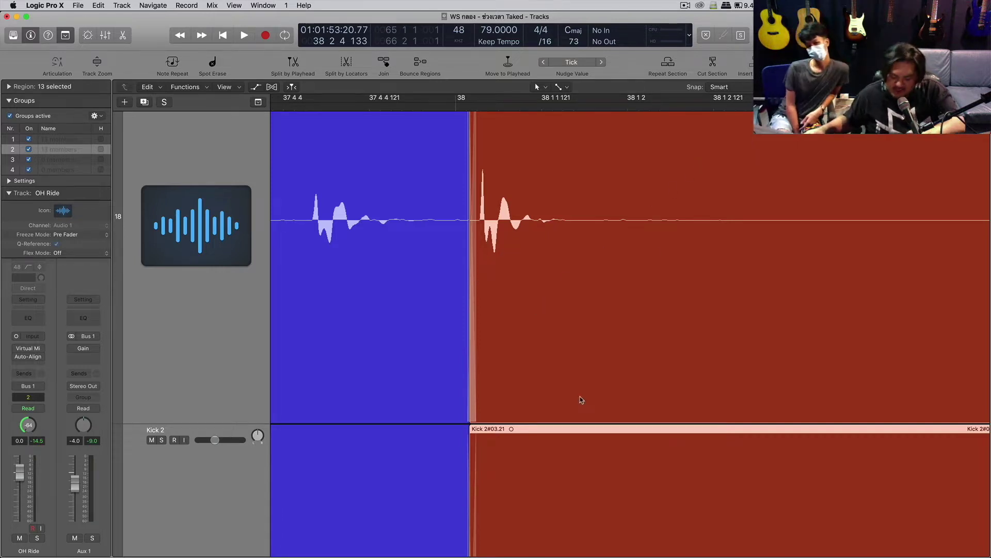
Play back the transition into the red section from bar 37 beat 3.
{"action": "key", "text": "t"}
{"action": "key", "text": "z"}
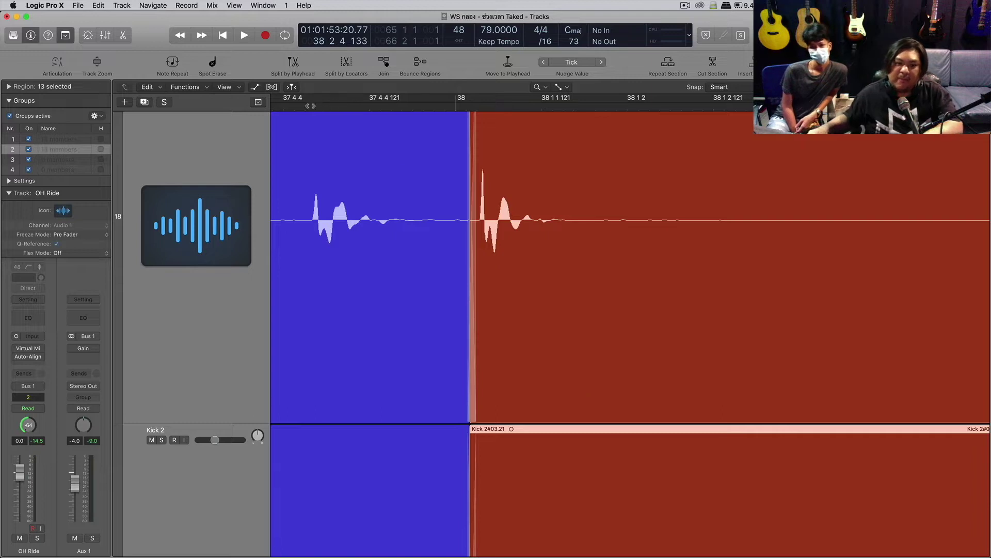
{"action": "left_click", "coordinate": [533, 233]}
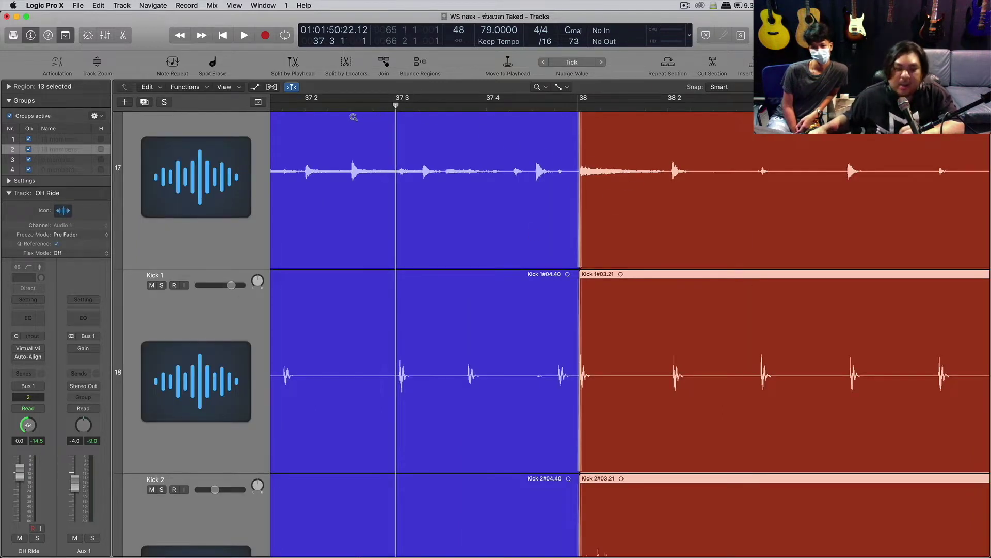
{"action": "key", "text": "space"}
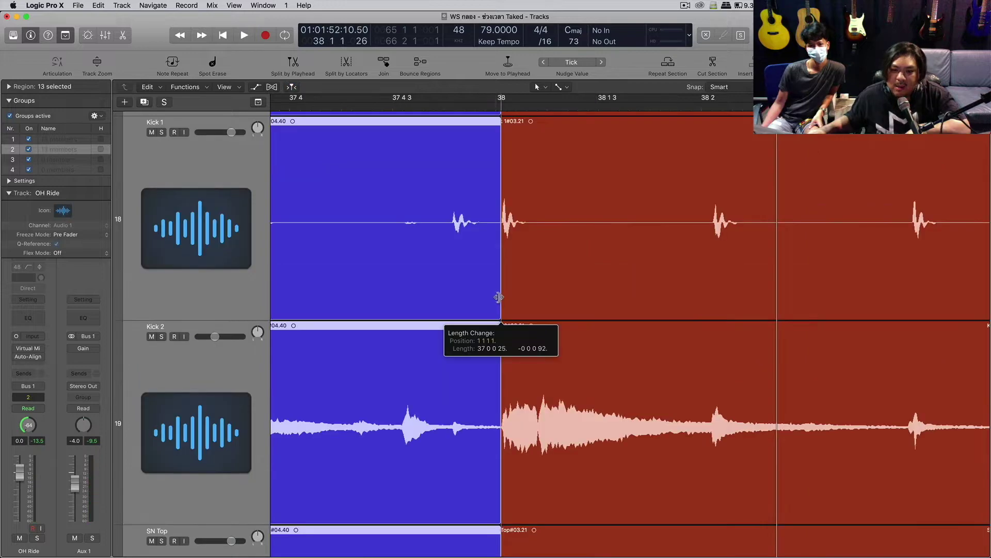
Trim the end of the grouped blue regions slightly earlier at bar 38, ahead of the Kick 1 hit.
{"action": "mouse_move", "coordinate": [496, 295]}
{"action": "left_mouse_down"}
{"action": "mouse_move", "coordinate": [514, 287]}
{"action": "mouse_move", "coordinate": [497, 293]}
{"action": "left_mouse_up"}
{"action": "key", "text": "super+Right"}
{"action": "key", "text": "super+Left"}
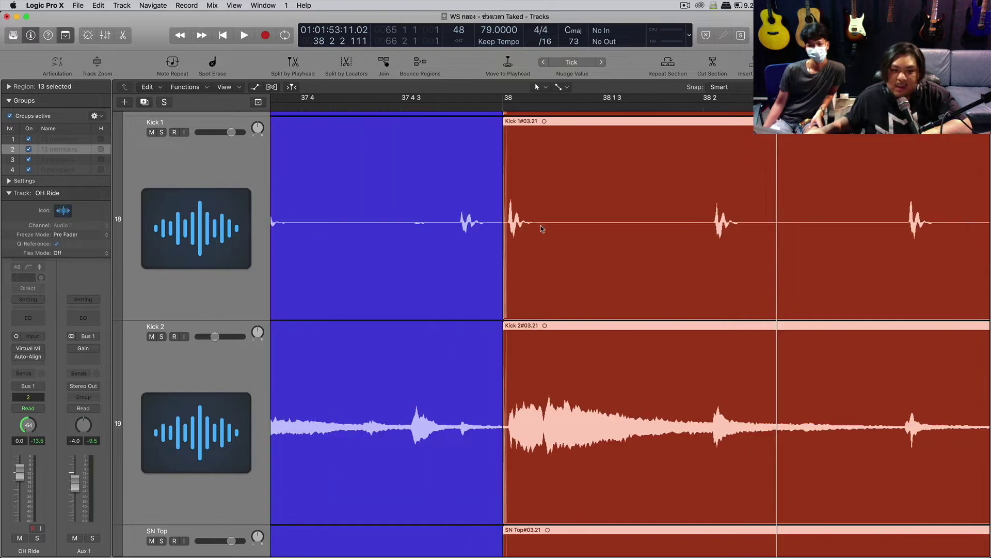
{"action": "key", "text": "super+Left"}
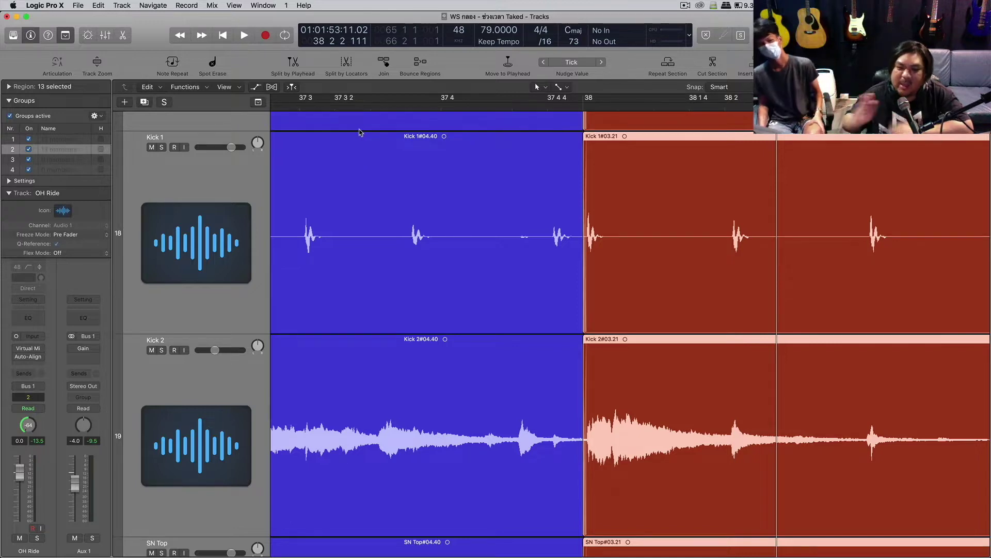
Examine the blue-to-red edit at bar 33 beat 4 on the OH HH, Kick 1 and Kick 2 tracks and play it back.
{"action": "key", "text": "t"}
{"action": "key", "text": "z"}
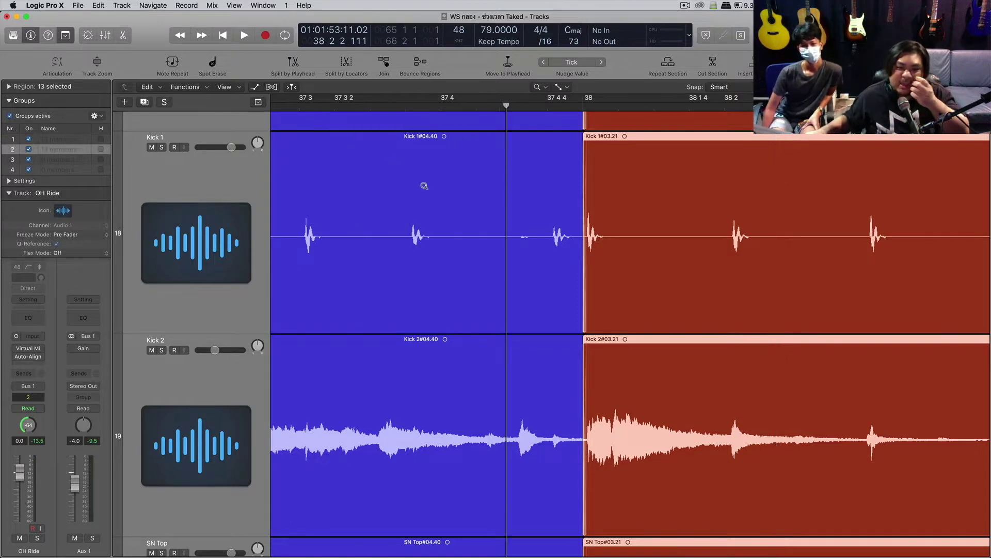
{"action": "left_click", "coordinate": [423, 186], "text": "ctrl+alt"}
{"action": "left_click", "coordinate": [401, 108]}
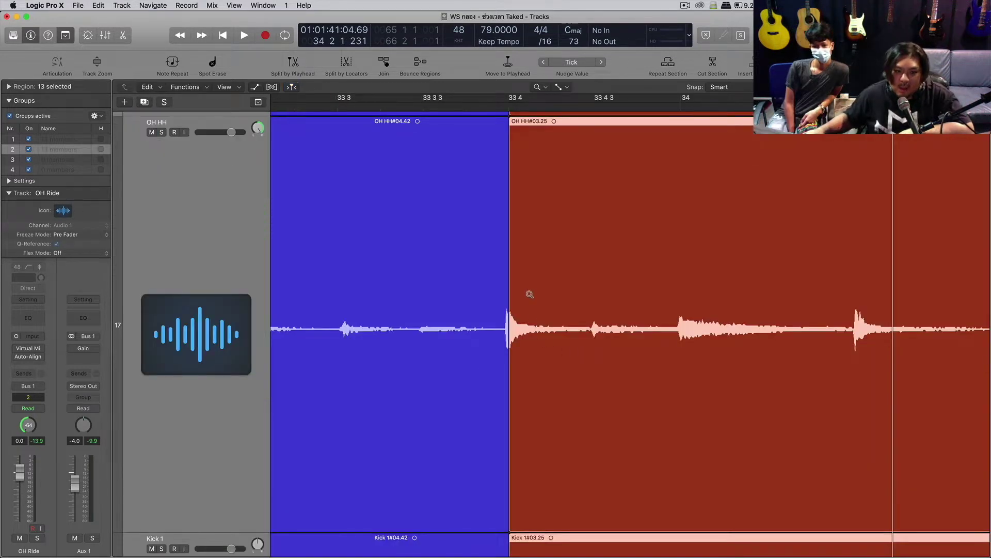
{"action": "scroll", "coordinate": [531, 309], "scroll_direction": "down", "scroll_amount": 5}
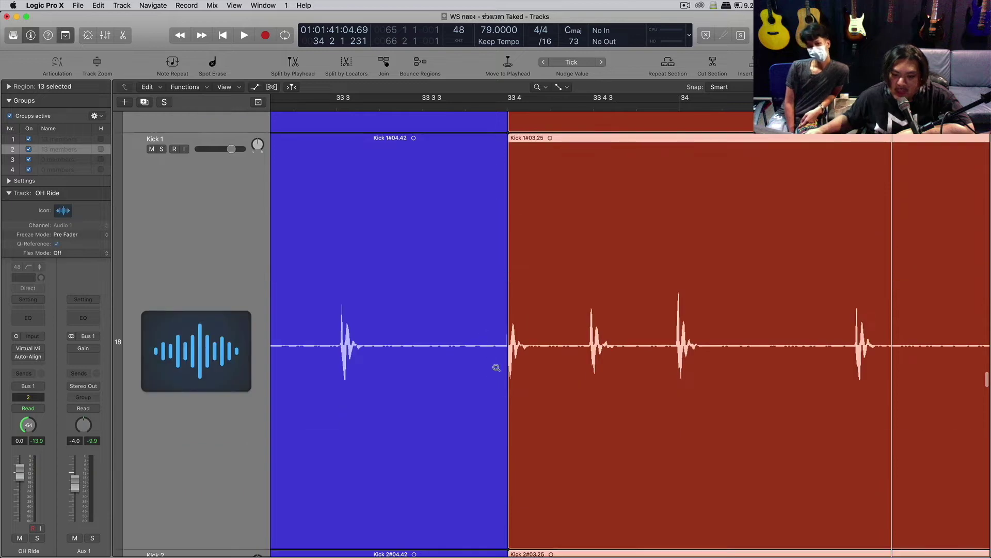
{"action": "key", "text": "t"}
{"action": "key", "text": "t"}
{"action": "scroll", "coordinate": [589, 358], "scroll_direction": "down", "scroll_amount": 5}
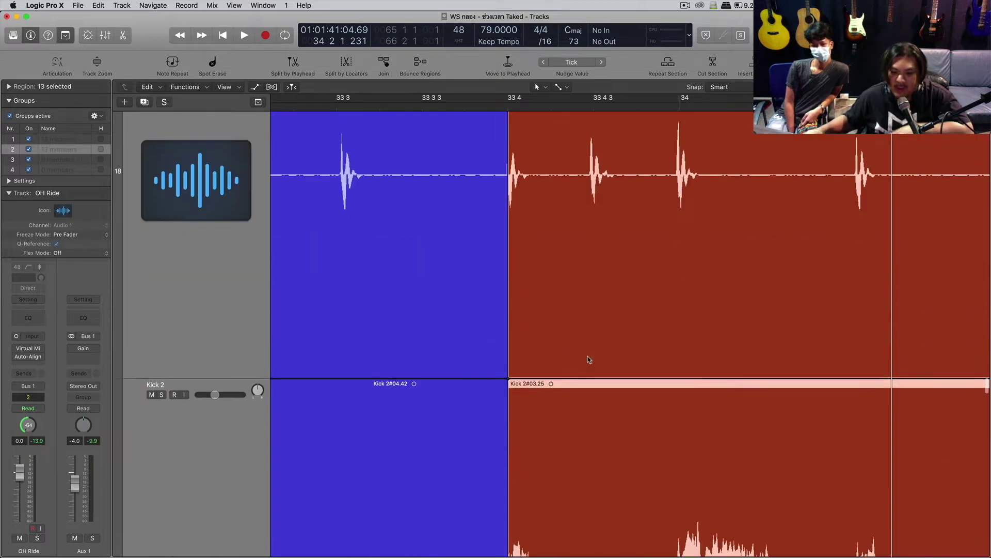
{"action": "scroll", "coordinate": [536, 353], "scroll_direction": "up", "scroll_amount": 2}
{"action": "scroll", "coordinate": [536, 351], "scroll_direction": "down", "scroll_amount": 5}
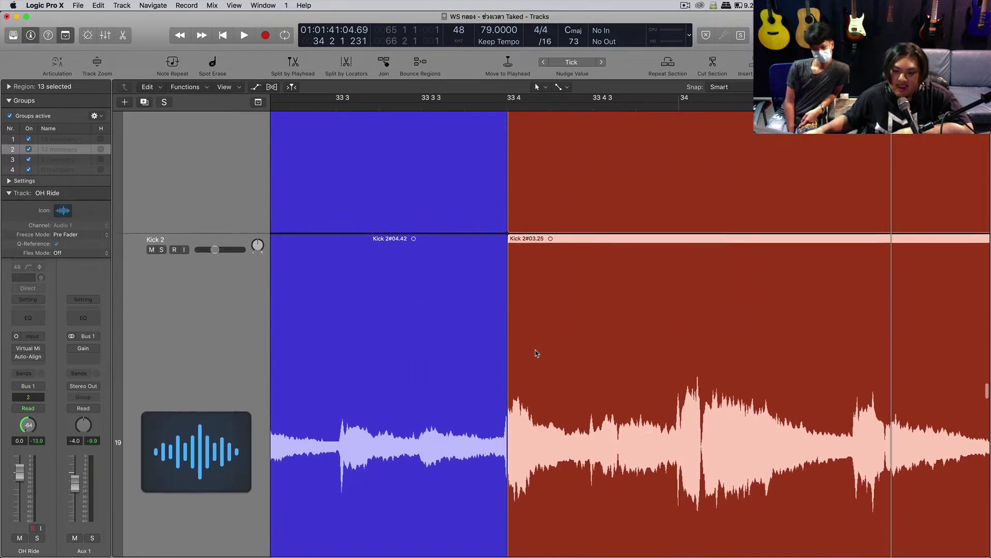
{"action": "scroll", "coordinate": [535, 383], "scroll_direction": "up", "scroll_amount": 4}
{"action": "scroll", "coordinate": [512, 384], "scroll_direction": "left", "scroll_amount": 5}
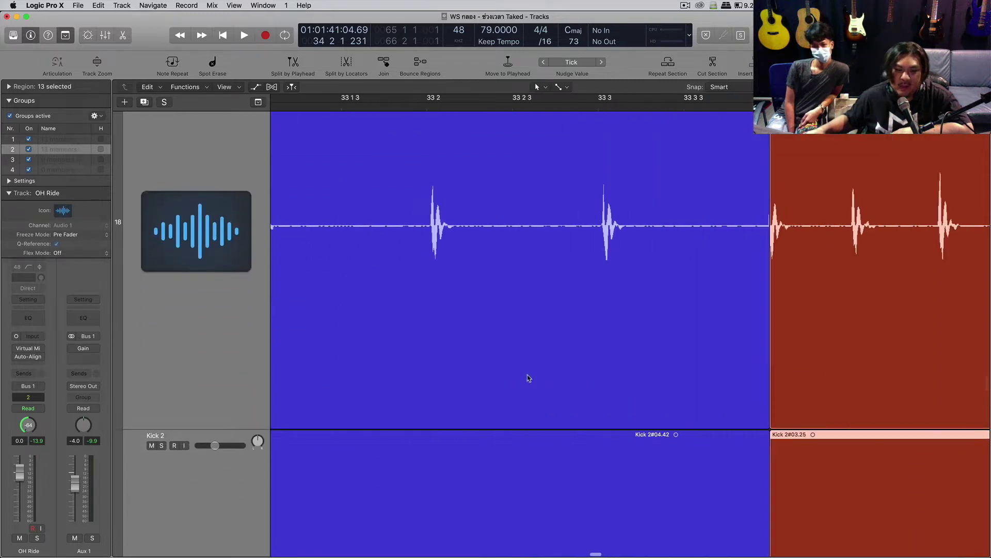
{"action": "key", "text": "space"}
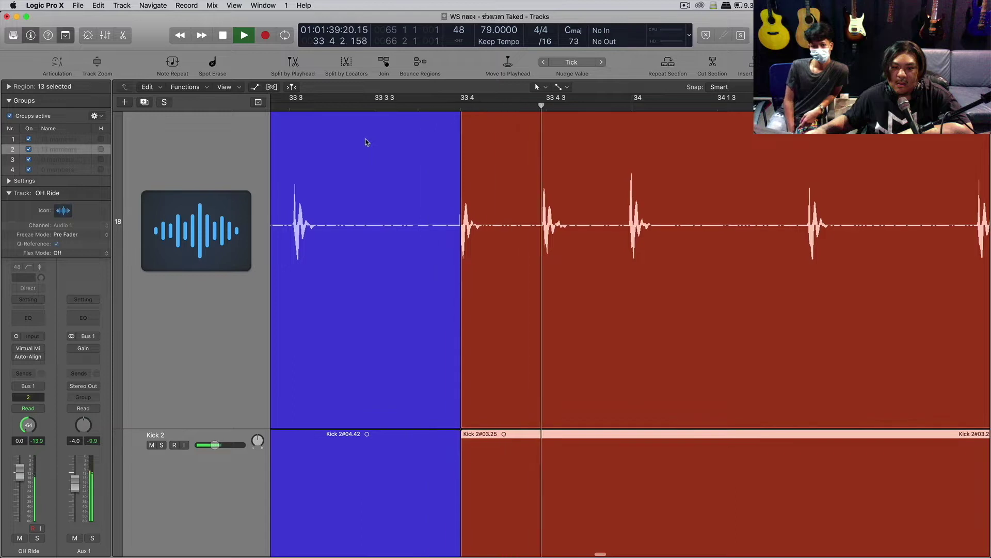
{"action": "key", "text": "space"}
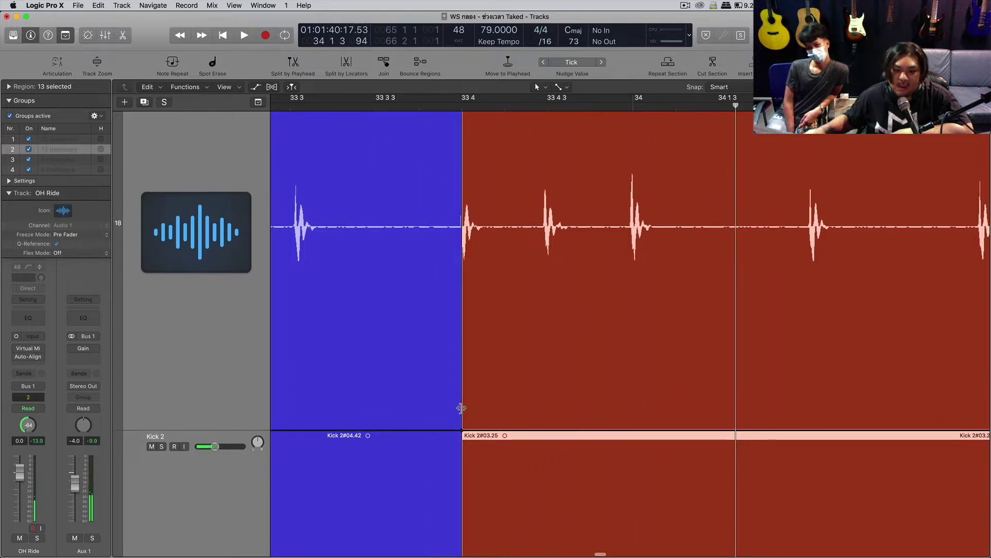
Crossfade the grouped blue and red regions over a short overlap just before bar 33 beat 4.
{"action": "mouse_move", "coordinate": [464, 408]}
{"action": "left_mouse_down"}
{"action": "mouse_move", "coordinate": [439, 408]}
{"action": "mouse_move", "coordinate": [472, 408]}
{"action": "mouse_move", "coordinate": [447, 406]}
{"action": "left_mouse_up"}
{"action": "left_click", "coordinate": [417, 354]}
{"action": "scroll", "coordinate": [463, 407], "scroll_direction": "up", "scroll_amount": 5}
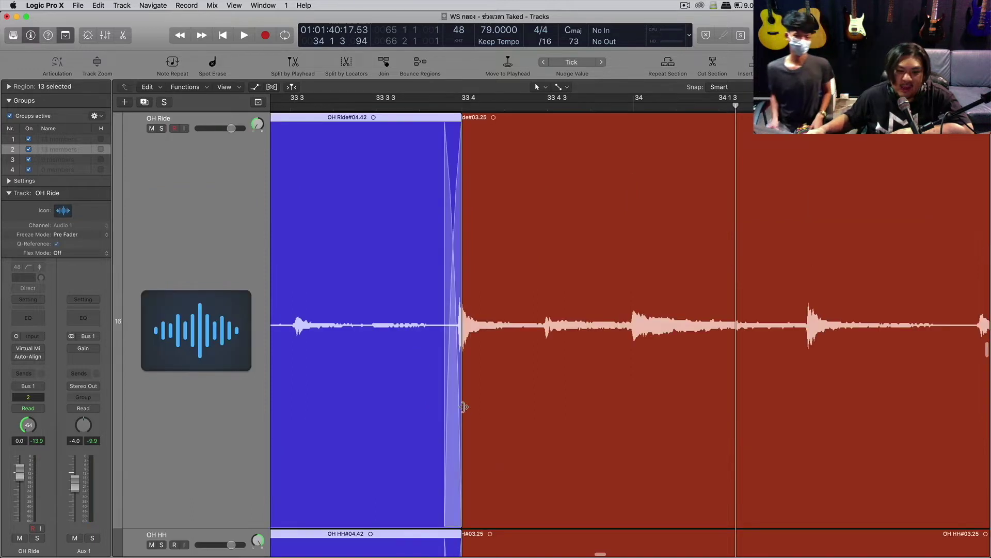
{"action": "scroll", "coordinate": [451, 439], "scroll_direction": "down", "scroll_amount": 3}
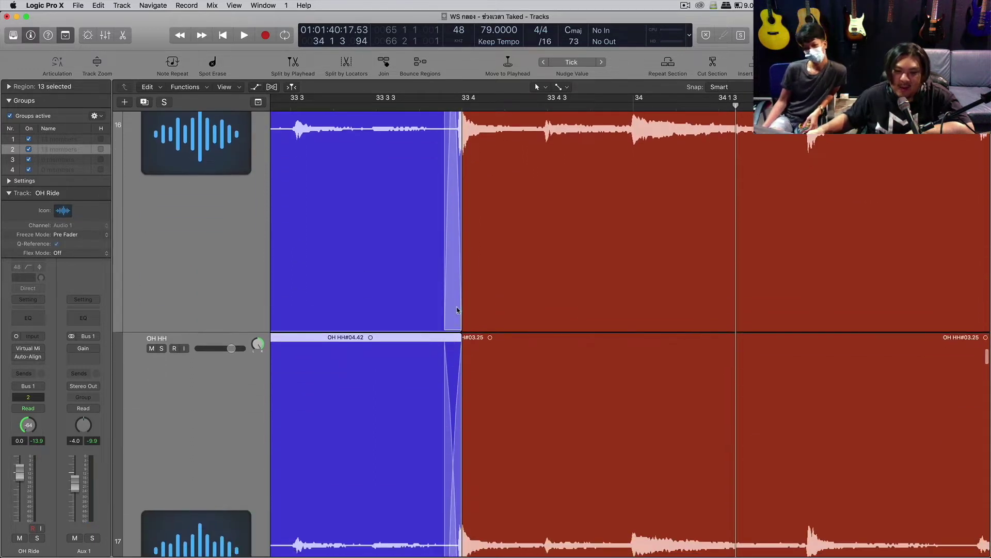
{"action": "left_click_drag", "start_coordinate": [451, 308], "coordinate": [450, 308]}
Play back the comped drums from bar 31 through the crossfaded edit before bar 34.
{"action": "scroll", "coordinate": [395, 210], "scroll_direction": "left", "scroll_amount": 10}
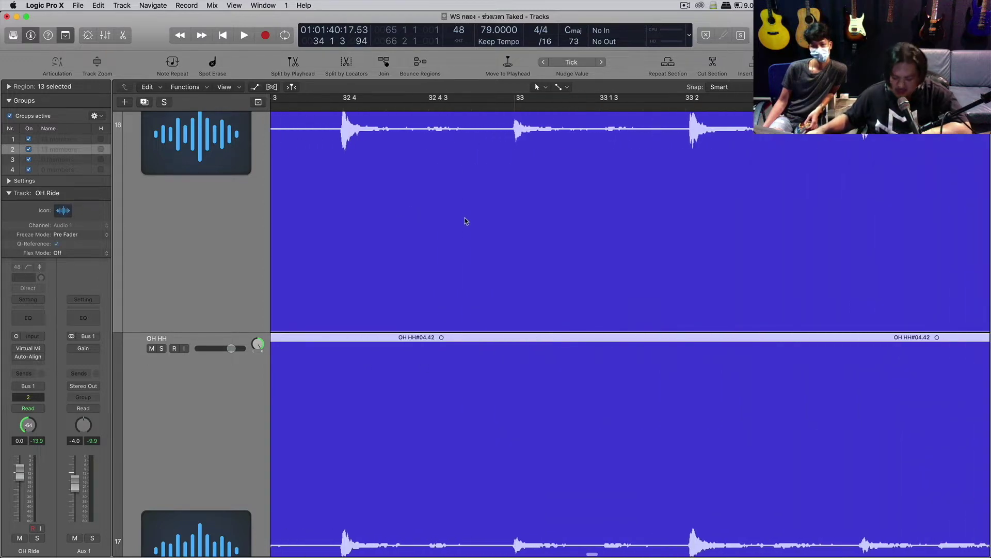
{"action": "key", "text": "t"}
{"action": "key", "text": "z"}
{"action": "left_click", "coordinate": [511, 237]}
{"action": "key", "text": "space"}
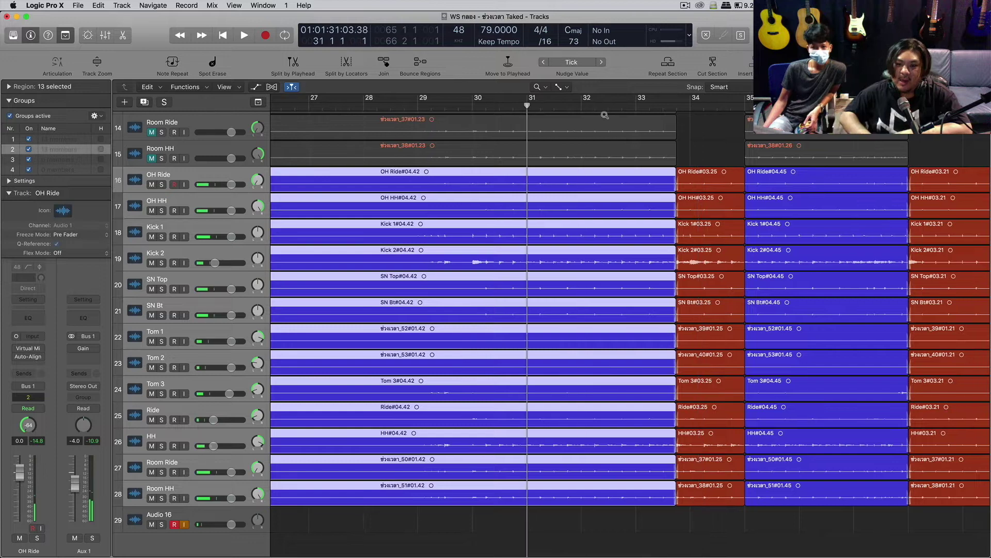
{"action": "key", "text": "space"}
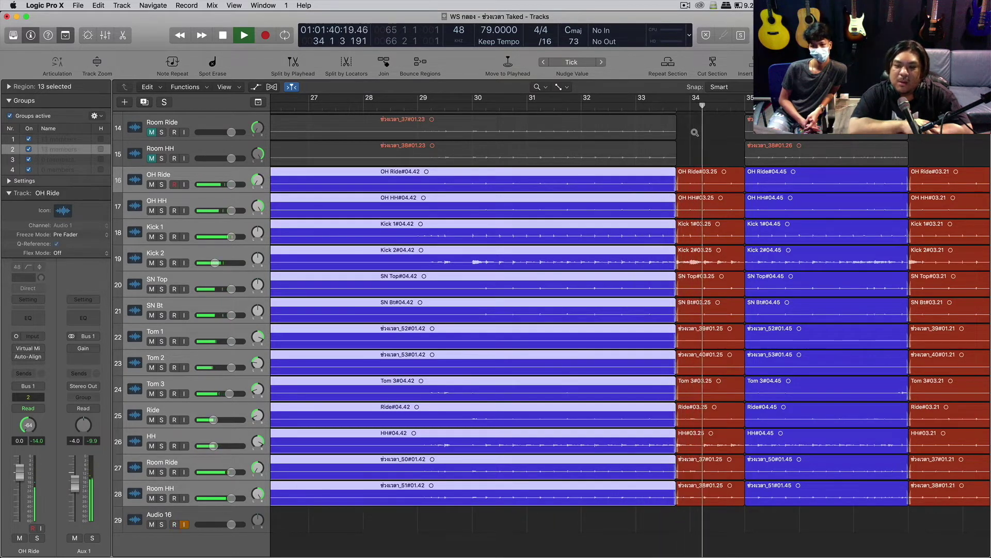
{"action": "key", "text": "space"}
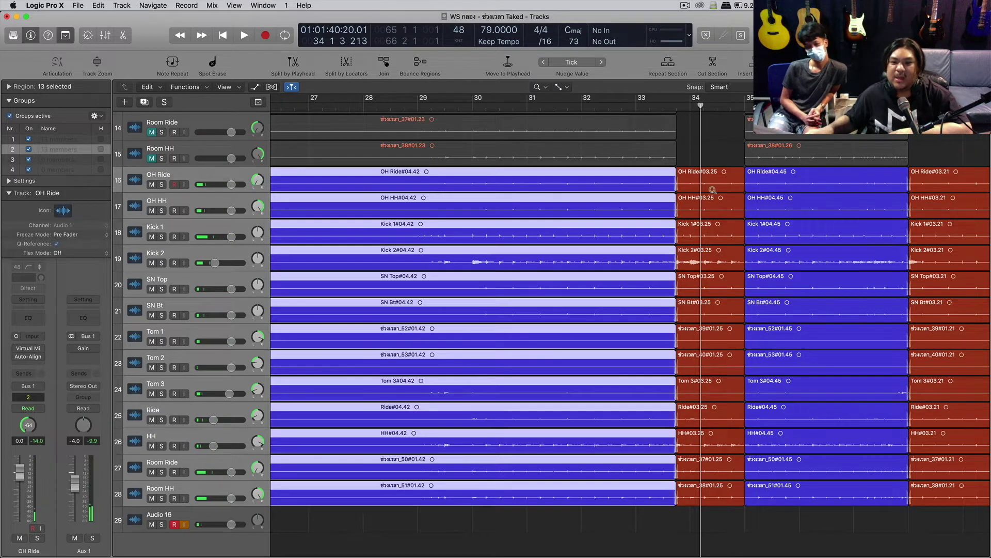
{"action": "left_click_drag", "start_coordinate": [690, 166], "coordinate": [760, 209]}
{"action": "left_click", "coordinate": [758, 208]}
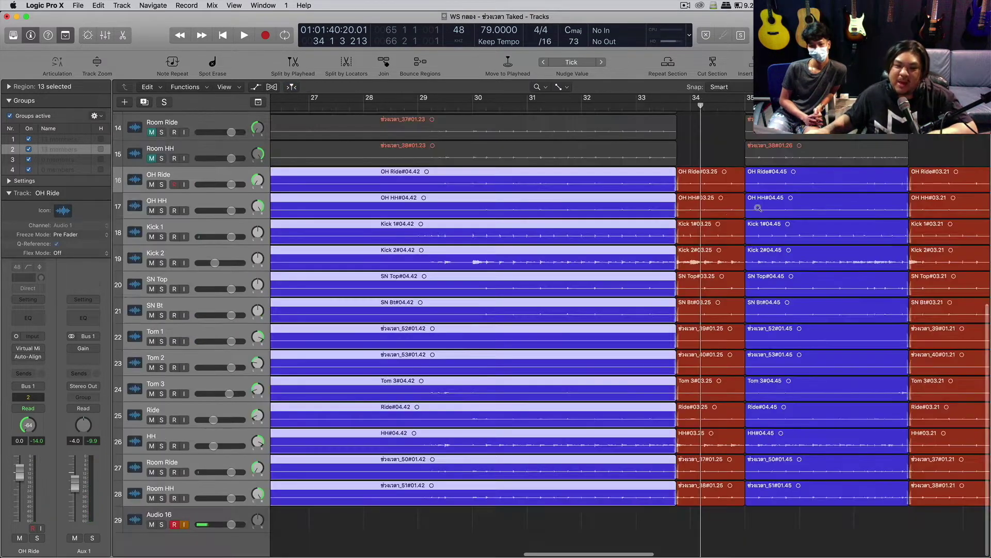
Position the playhead at bar 34 beat 2 and shorten the grouped red regions so they end there.
{"action": "key", "text": "t"}
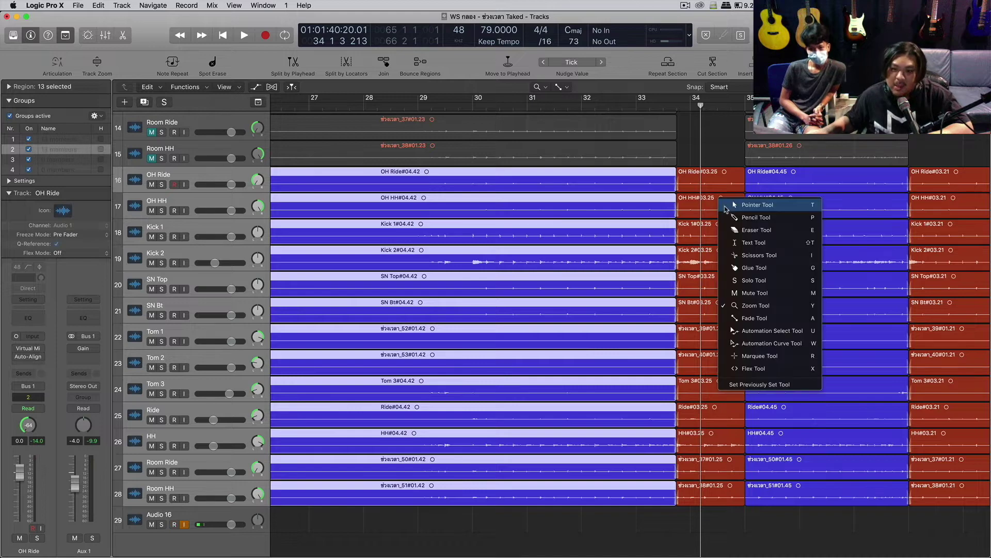
{"action": "key", "text": "t"}
{"action": "left_click", "coordinate": [713, 155]}
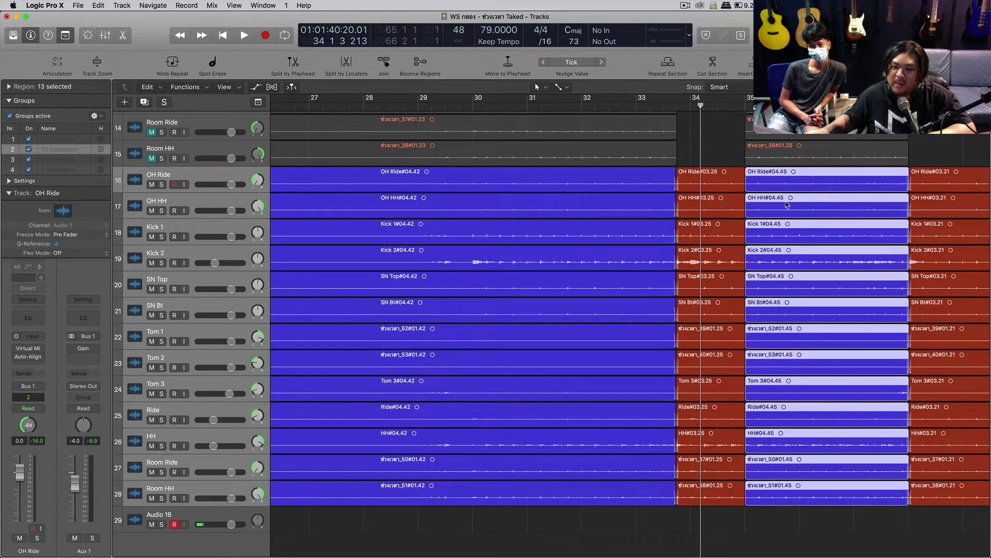
{"action": "scroll", "coordinate": [787, 205], "scroll_direction": "up", "scroll_amount": 6}
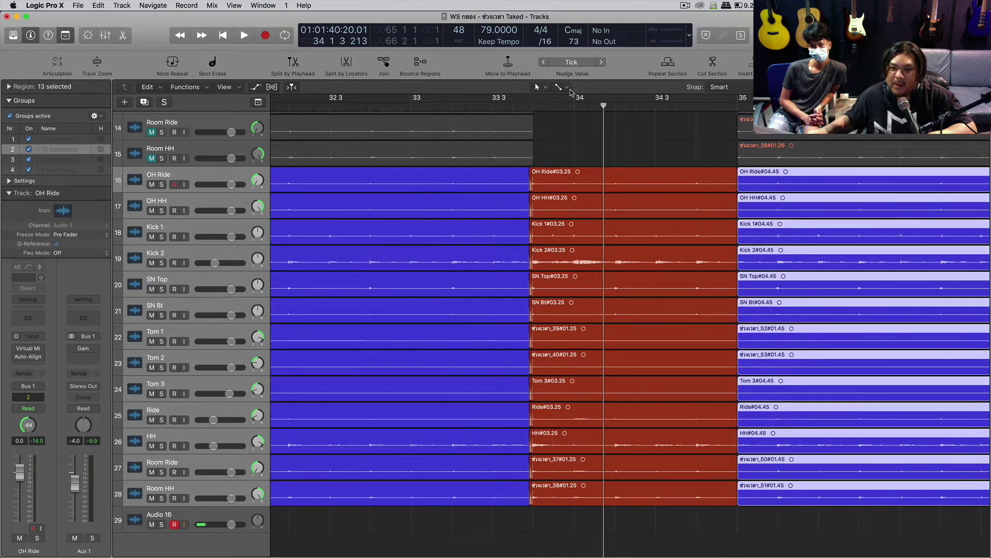
{"action": "mouse_move", "coordinate": [601, 105]}
{"action": "left_mouse_down"}
{"action": "mouse_move", "coordinate": [574, 108]}
{"action": "mouse_move", "coordinate": [688, 106]}
{"action": "mouse_move", "coordinate": [615, 106]}
{"action": "left_mouse_up"}
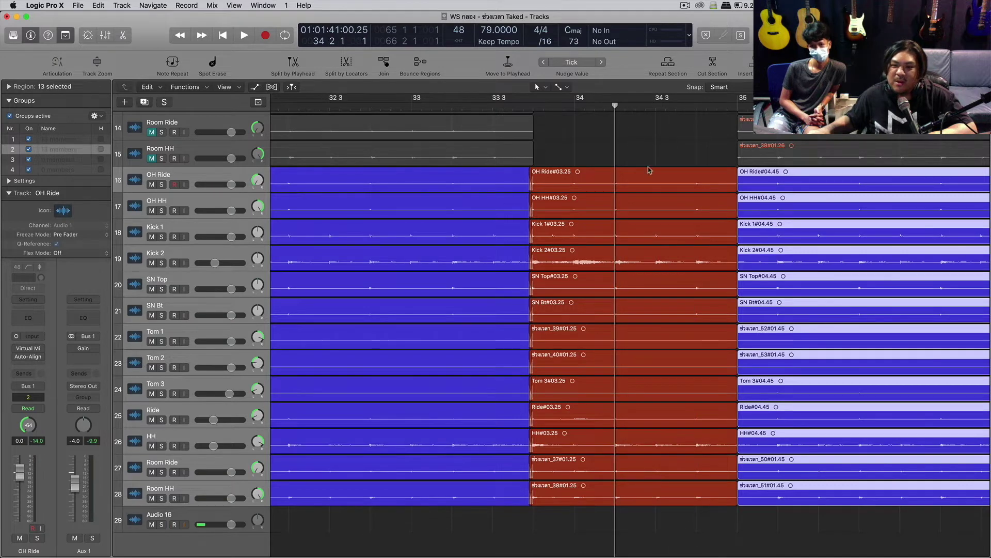
{"action": "left_click", "coordinate": [700, 199]}
{"action": "left_click_drag", "start_coordinate": [733, 187], "coordinate": [615, 187]}
Extend the start of the grouped blue regions from bar 35 back to bar 34 beat 2, meeting the shortened red regions.
{"action": "left_click", "coordinate": [738, 182]}
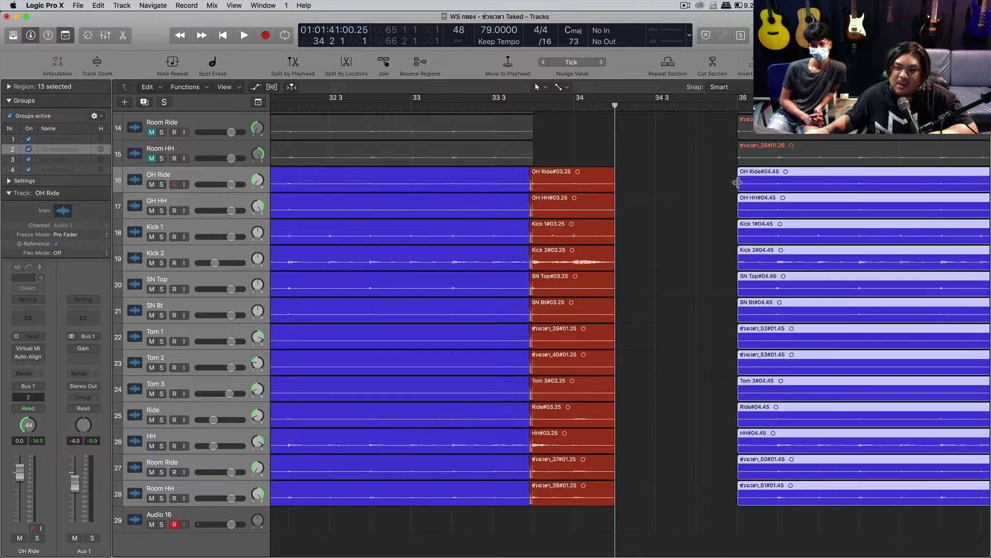
{"action": "left_click_drag", "start_coordinate": [738, 186], "coordinate": [616, 198]}
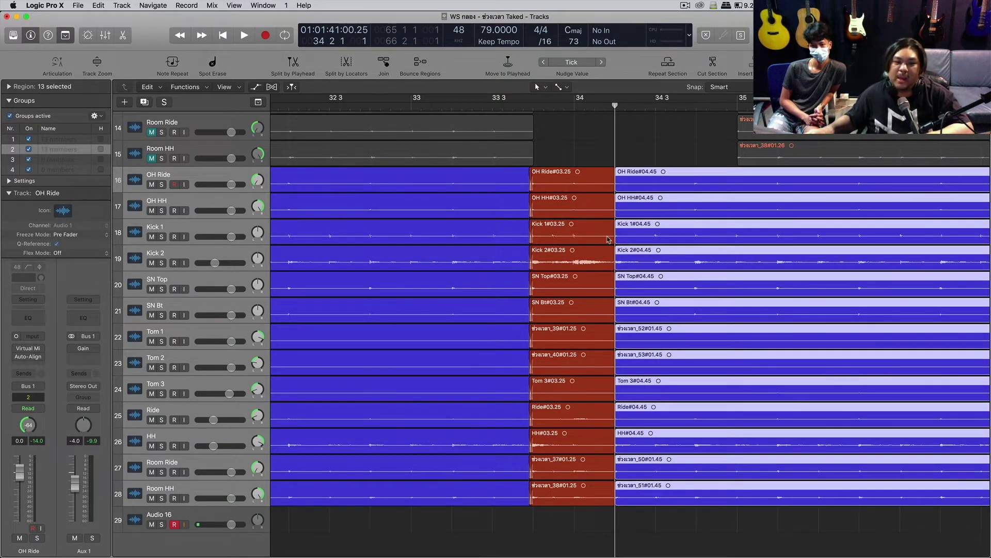
{"action": "left_click", "coordinate": [302, 286]}
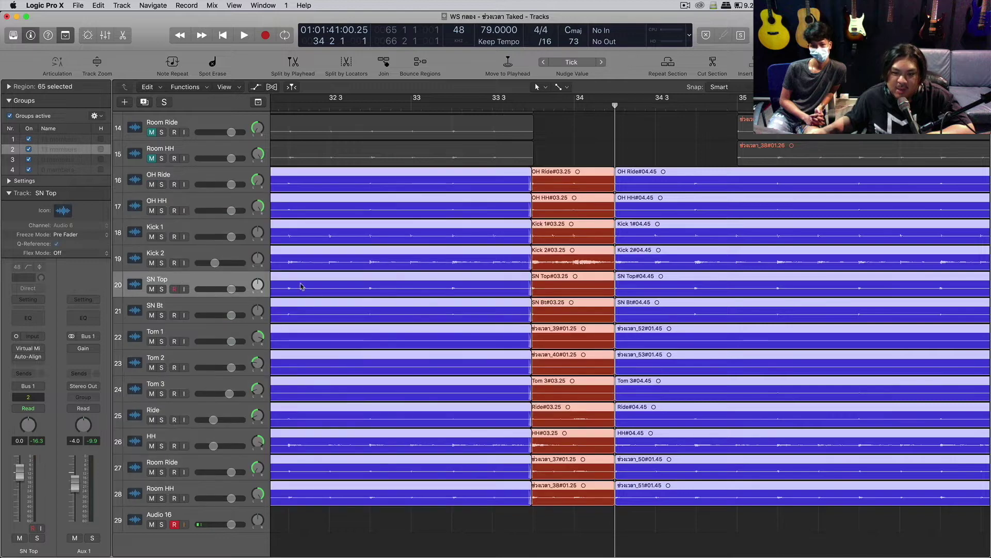
{"action": "left_click", "coordinate": [578, 130]}
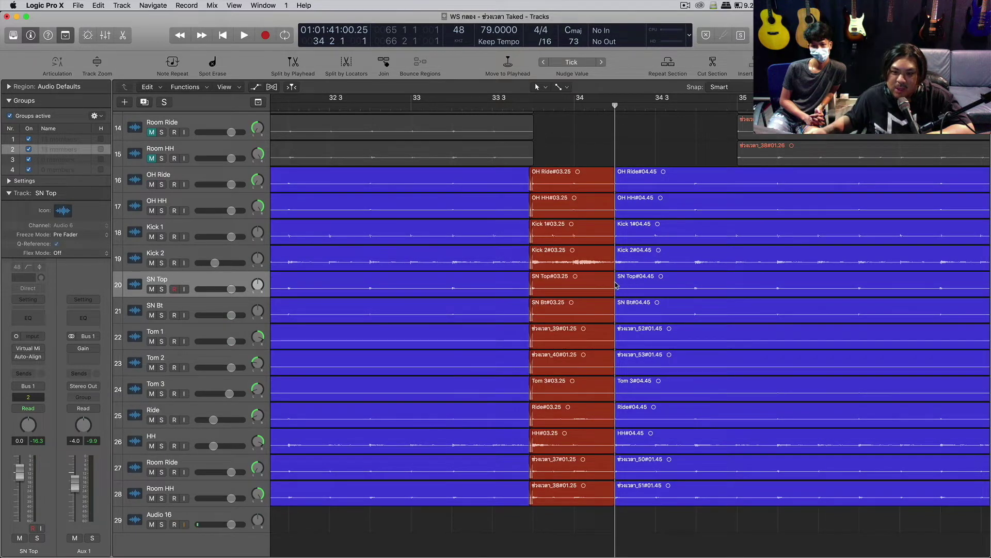
Move the red-to-blue edit slightly ahead of the SN Top hit at bar 34 beat 2, with a short crossfade across all grouped tracks.
{"action": "key", "text": "t"}
{"action": "key", "text": "z"}
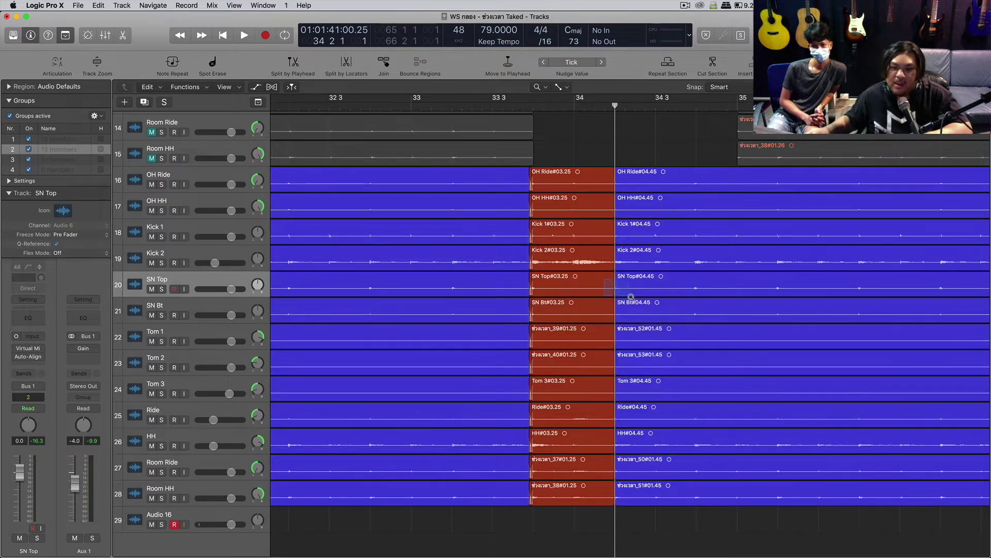
{"action": "left_click_drag", "start_coordinate": [631, 297], "coordinate": [631, 298]}
{"action": "key", "text": "t"}
{"action": "key", "text": "t"}
{"action": "left_click", "coordinate": [656, 305]}
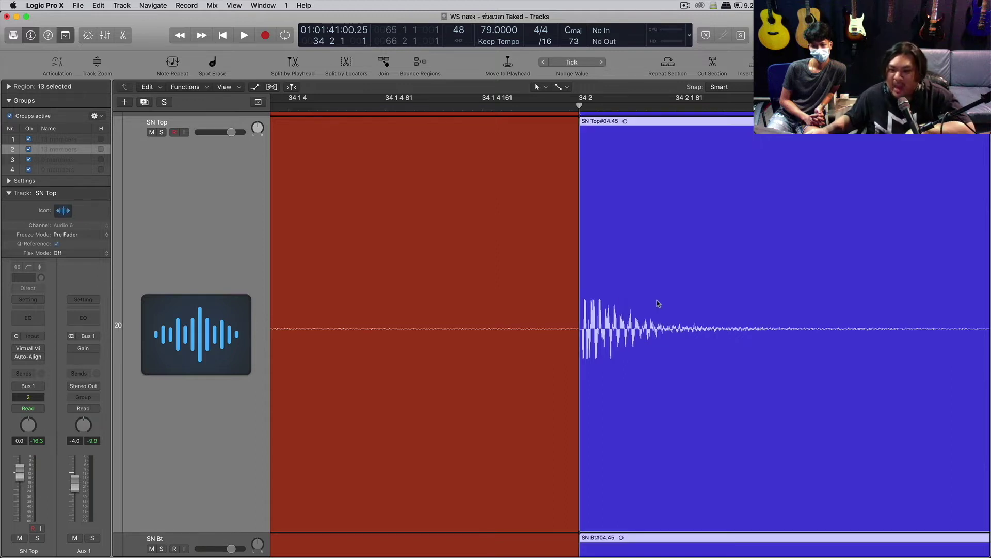
{"action": "mouse_move", "coordinate": [581, 504]}
{"action": "left_mouse_down"}
{"action": "mouse_move", "coordinate": [548, 504]}
{"action": "mouse_move", "coordinate": [579, 504]}
{"action": "left_mouse_up"}
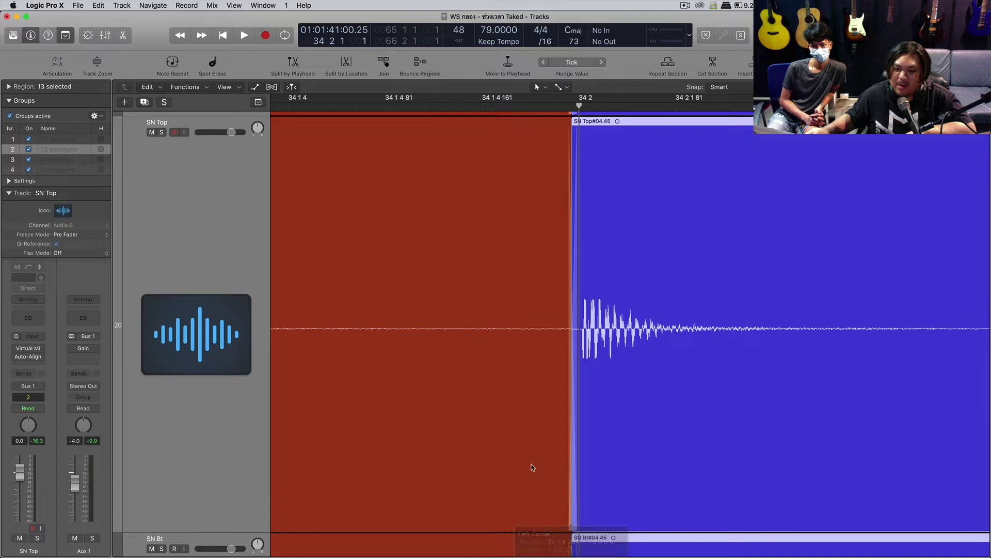
{"action": "left_click", "coordinate": [528, 451]}
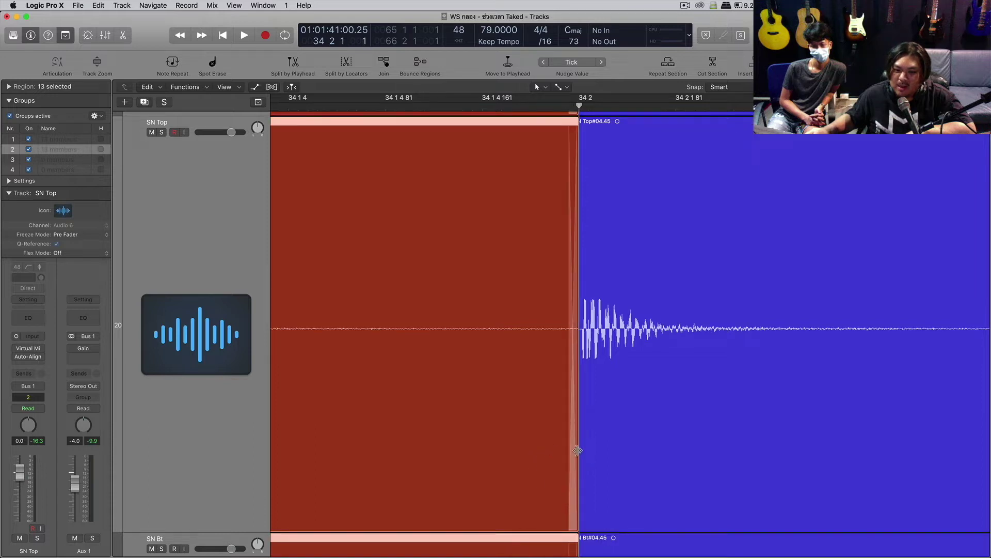
{"action": "mouse_move", "coordinate": [577, 450]}
{"action": "left_mouse_down"}
{"action": "mouse_move", "coordinate": [553, 451]}
{"action": "mouse_move", "coordinate": [578, 453]}
{"action": "left_mouse_up"}
{"action": "right_click", "coordinate": [577, 452]}
{"action": "left_click", "coordinate": [522, 396]}
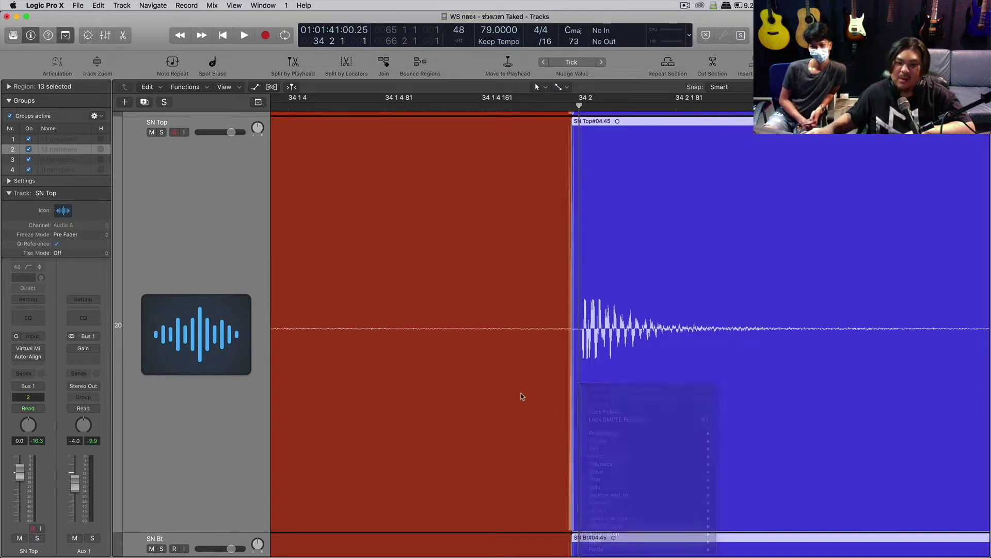
Play back the comped drums from bar 33 through the edits at bar 34 and on past bar 38.
{"action": "key", "text": "t"}
{"action": "key", "text": "y"}
{"action": "left_click", "coordinate": [506, 175]}
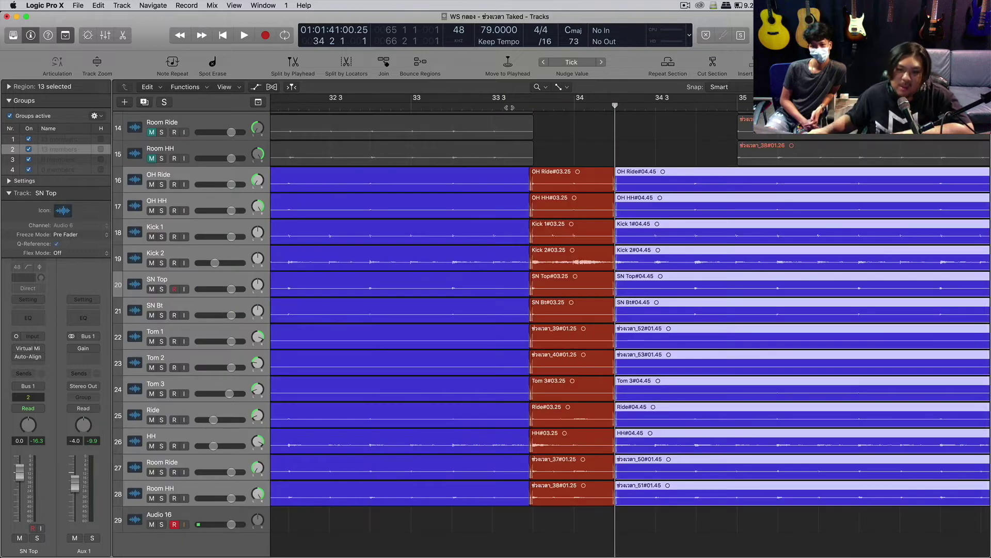
{"action": "left_click", "coordinate": [412, 107]}
{"action": "key", "text": "space"}
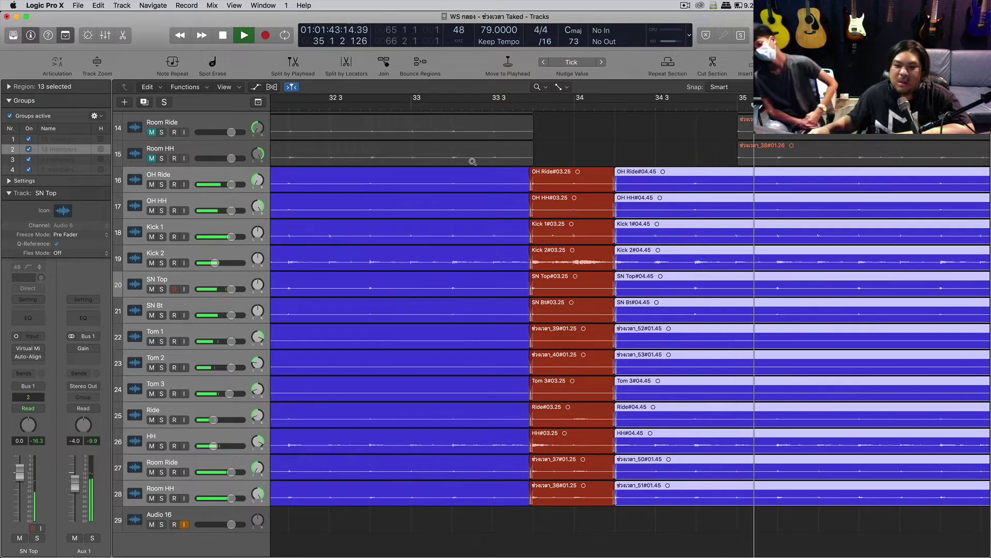
{"action": "scroll", "coordinate": [627, 258], "scroll_direction": "right", "scroll_amount": 5}
{"action": "scroll", "coordinate": [627, 257], "scroll_direction": "right", "scroll_amount": 2}
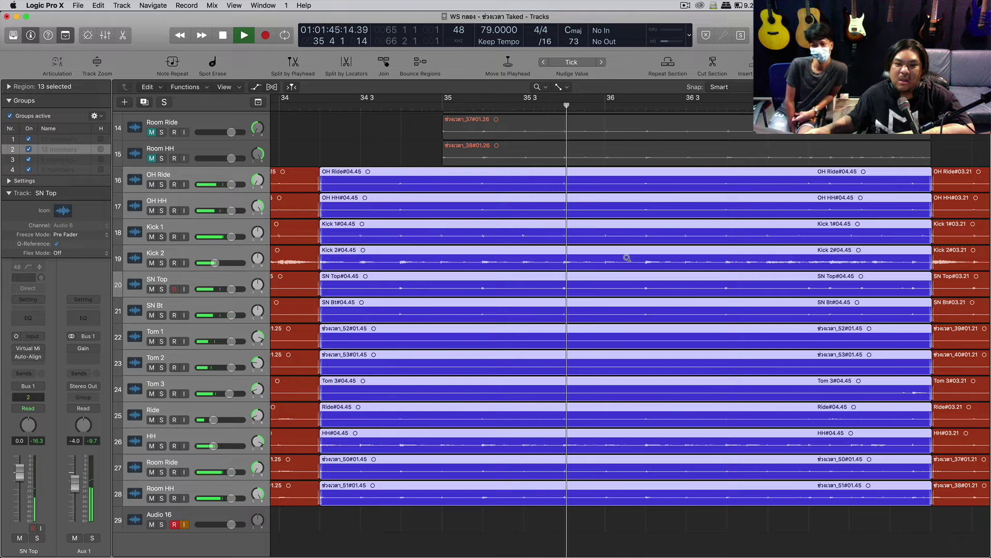
{"action": "scroll", "coordinate": [627, 258], "scroll_direction": "right", "scroll_amount": 6}
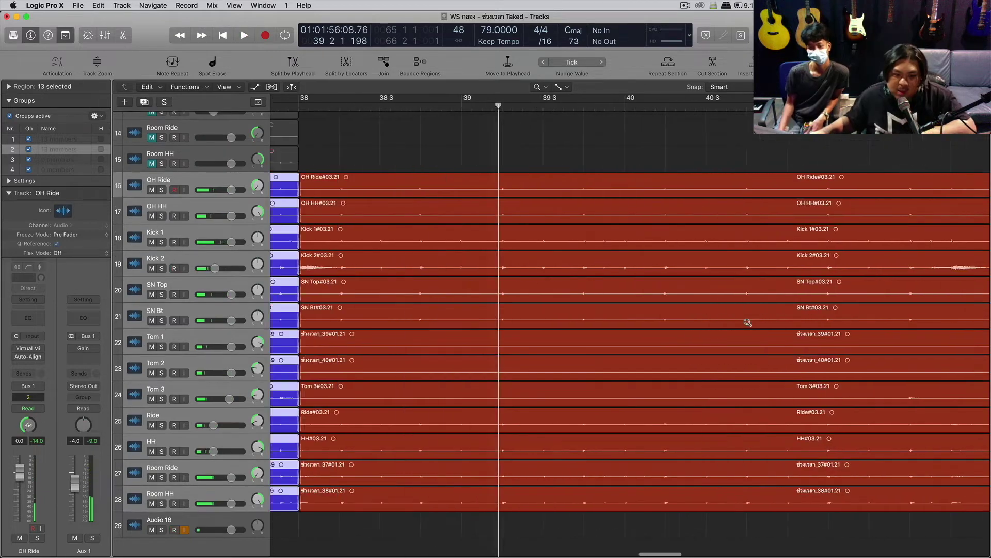
{"action": "scroll", "coordinate": [748, 322], "scroll_direction": "down", "scroll_amount": 10}
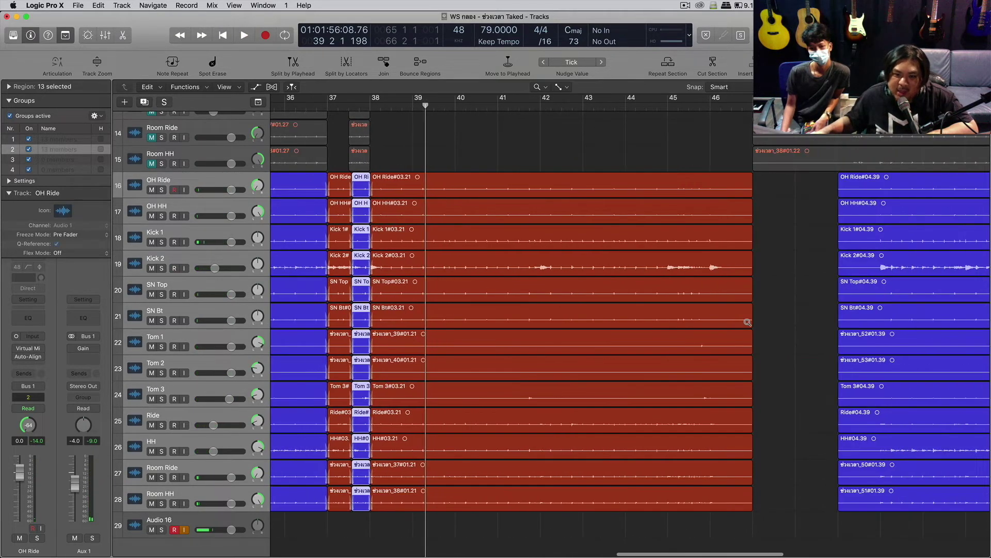
{"action": "left_click", "coordinate": [747, 322], "text": "ctrl+alt"}
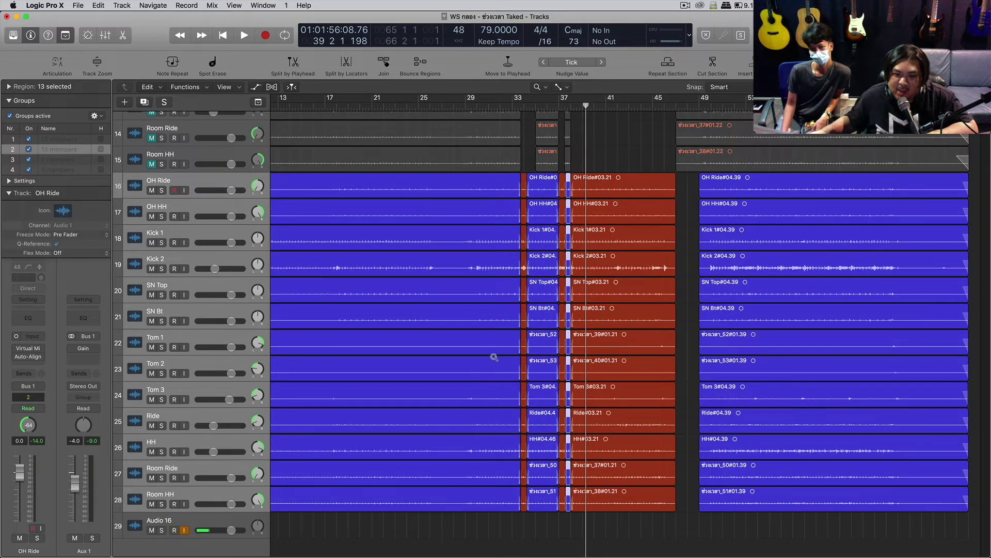
{"action": "left_click", "coordinate": [573, 530]}
{"action": "key", "text": "super+Right"}
{"action": "key", "text": "super+Right"}
{"action": "key", "text": "super+Right"}
{"action": "key", "text": "super+Right"}
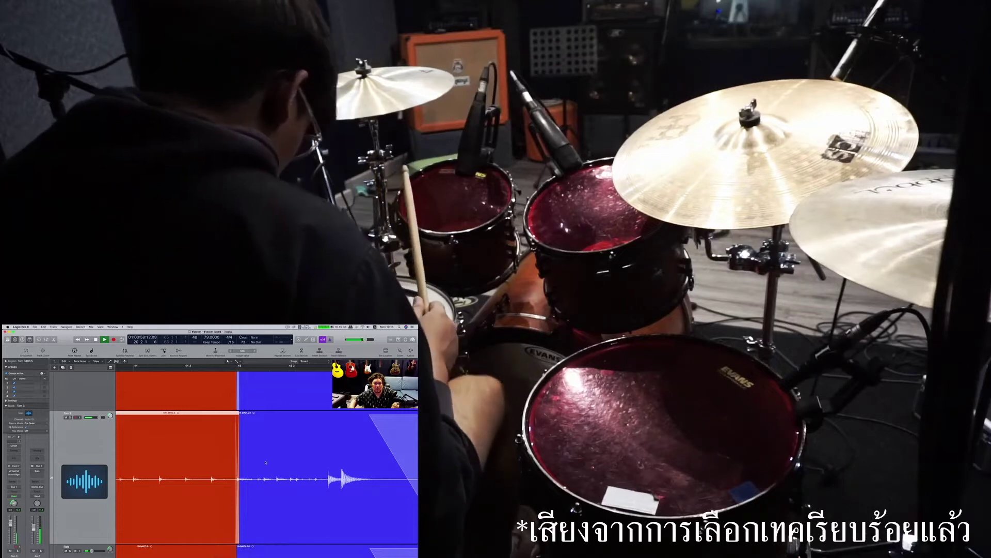
Review the enlarged red-to-blue edit and the full comp across all drum tracks during playback.
{"action": "left_click", "coordinate": [254, 481]}
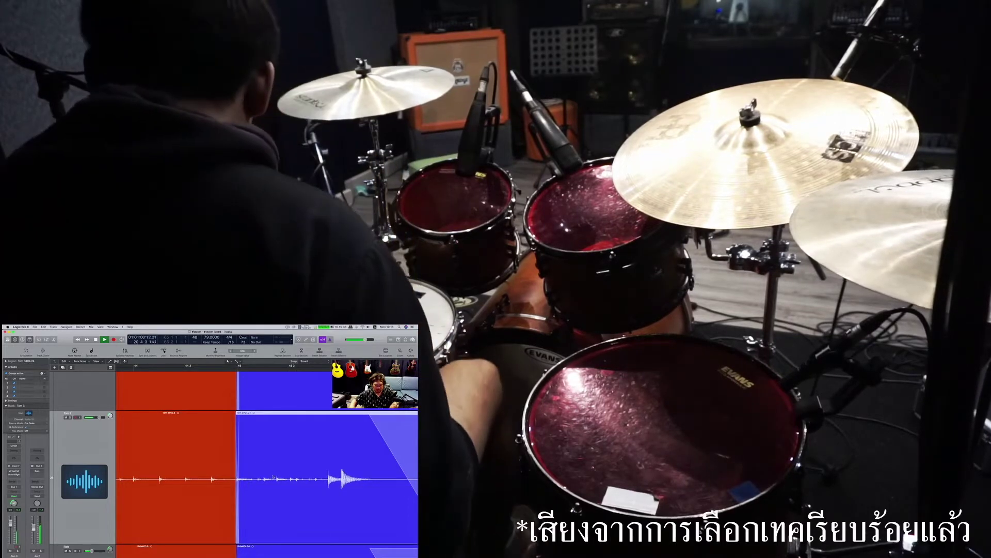
{"action": "key", "text": "z"}
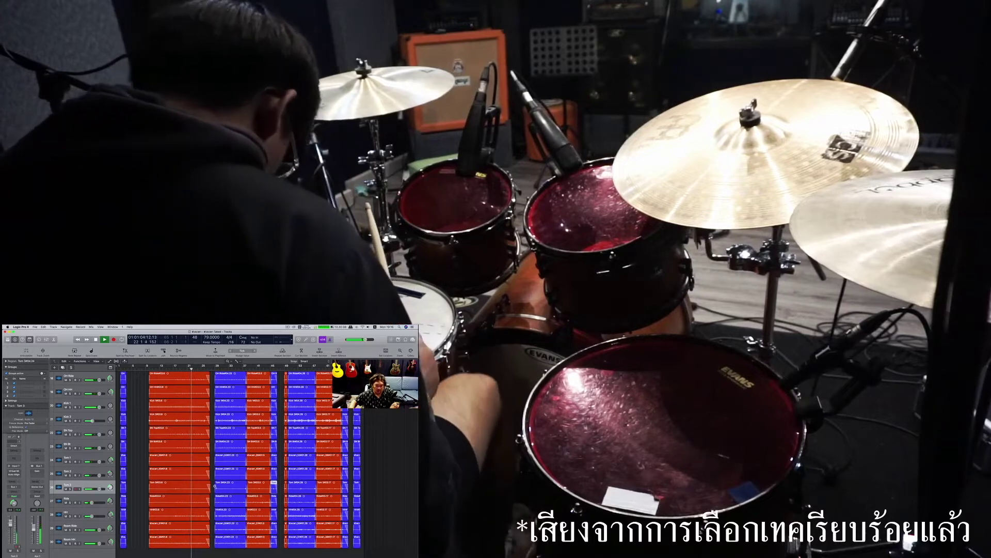
{"action": "left_click", "coordinate": [214, 486]}
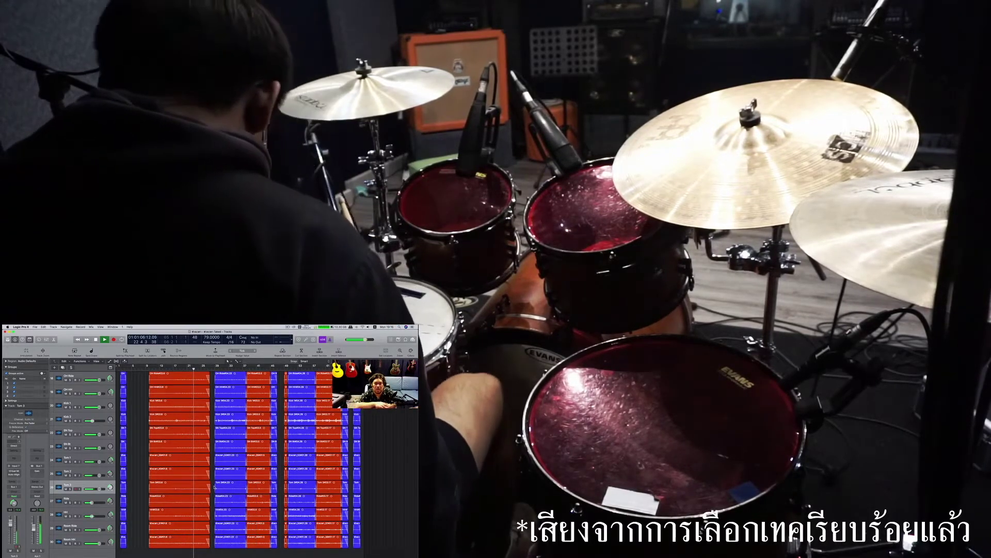